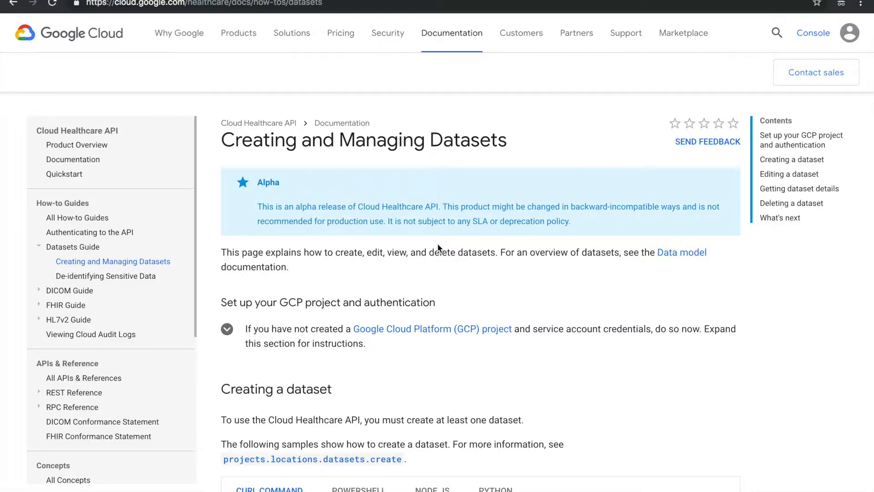
- Look over create_dataset.py in VS Code, then bring up Terminal with the access-token export command
key(super+Tab)
key(super+Tab)
key(super+Tab)
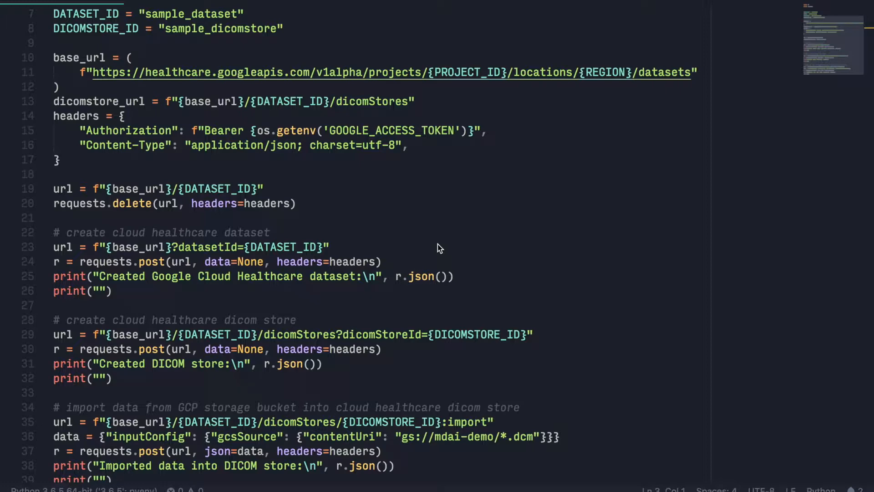
key(super+Tab)
key(super+Tab)
key(super+Tab)
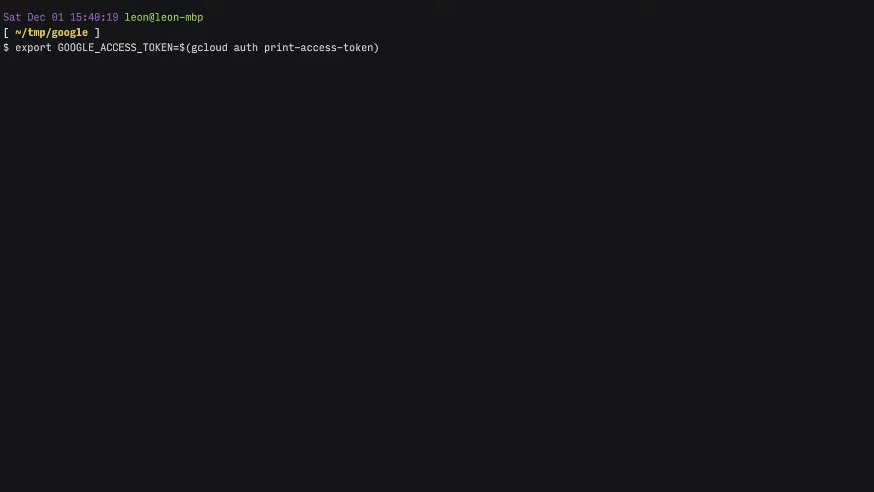
- Export the gcloud access token and run create_dataset.py to build sample_dataset and sample_dicomstore
key(Return)
text(pytho)
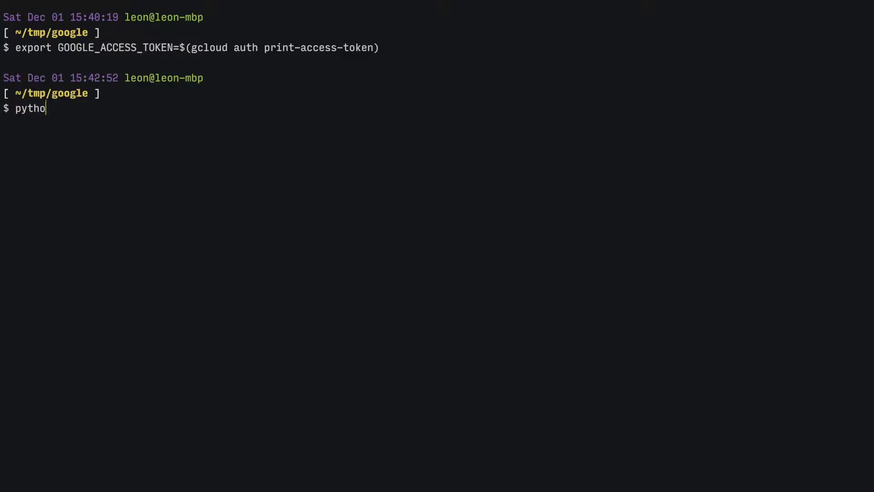
text(n create_dataset.py)
key(Return)
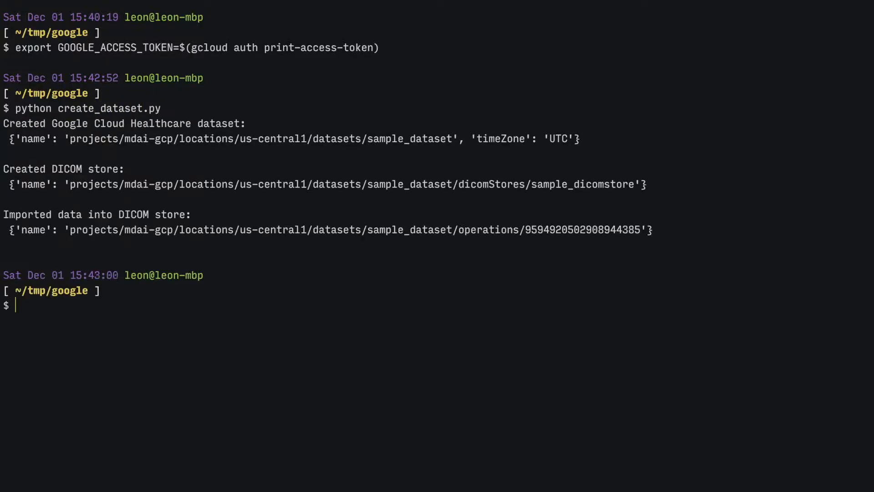
- Load google.md.ai in a new Chrome incognito window
key(super+Tab)
key(super+Tab)
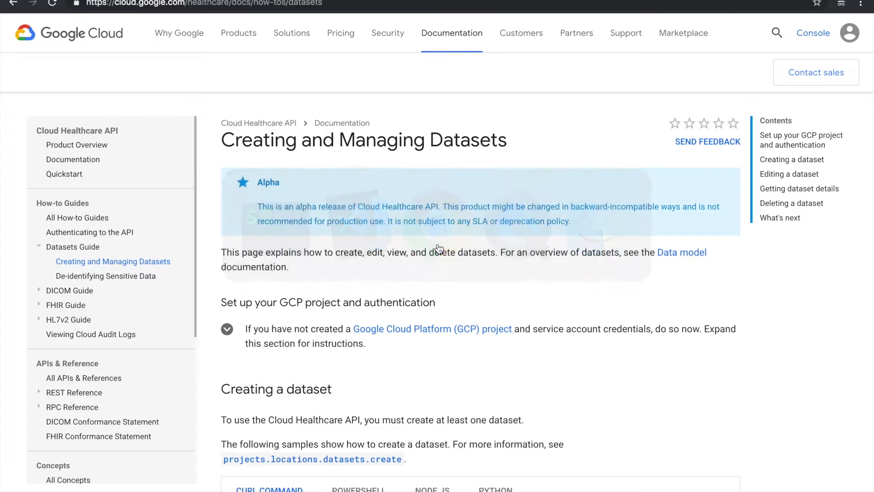
key(super+shift+n)
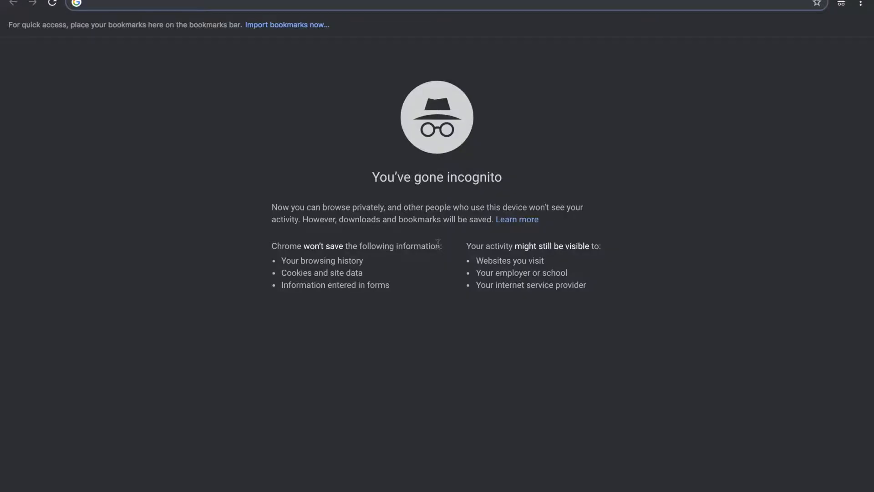
text(google.md.ai)
key(Return)
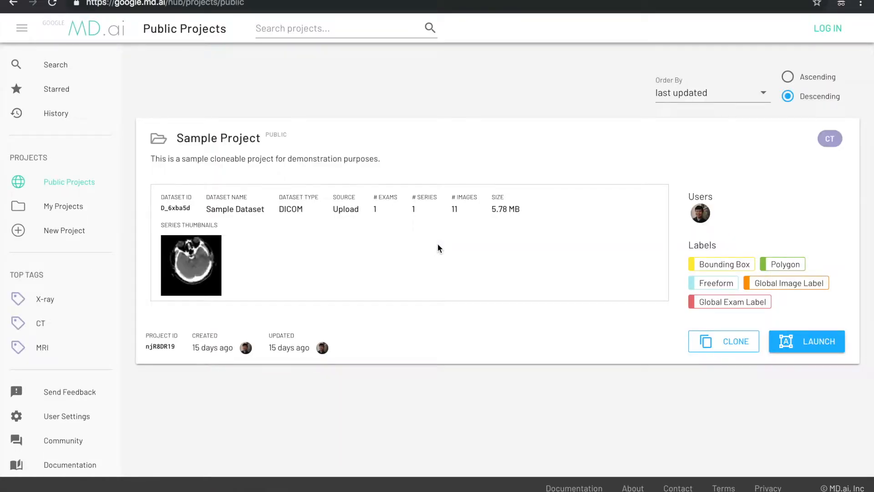
- Log in to MD.ai with a Google account, allowing Cloud Healthcare and Storage access
click(827, 29)
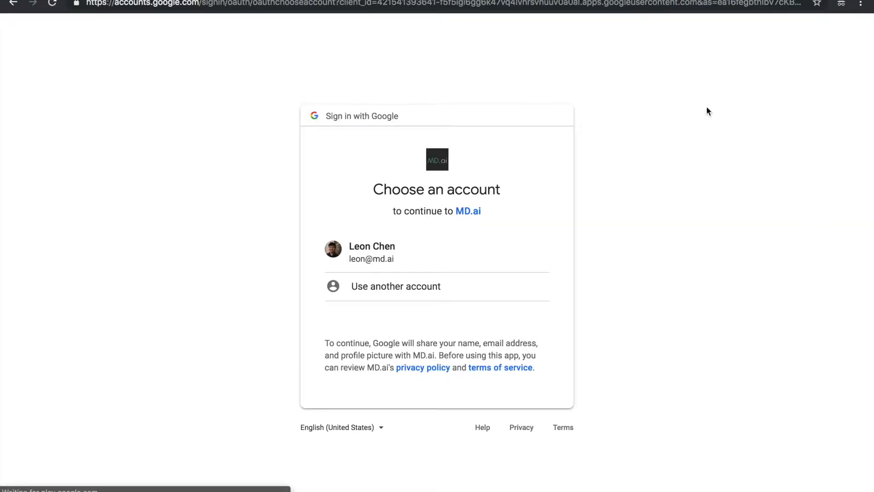
click(495, 253)
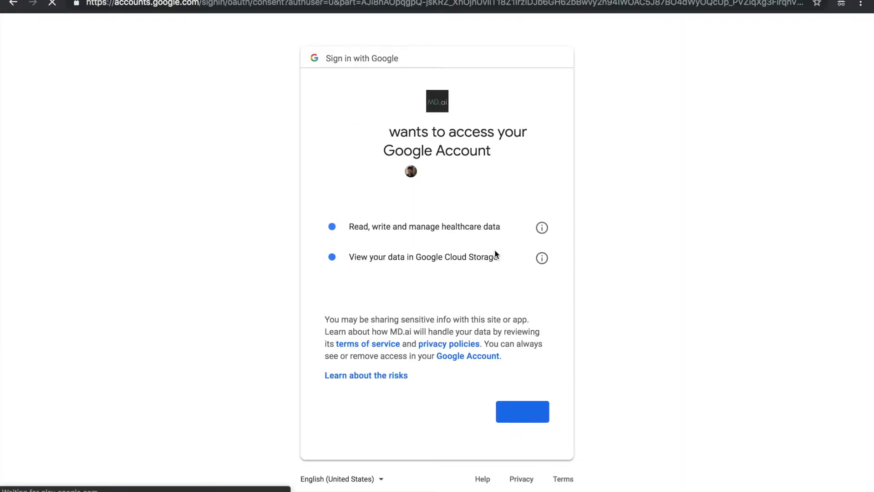
click(523, 411)
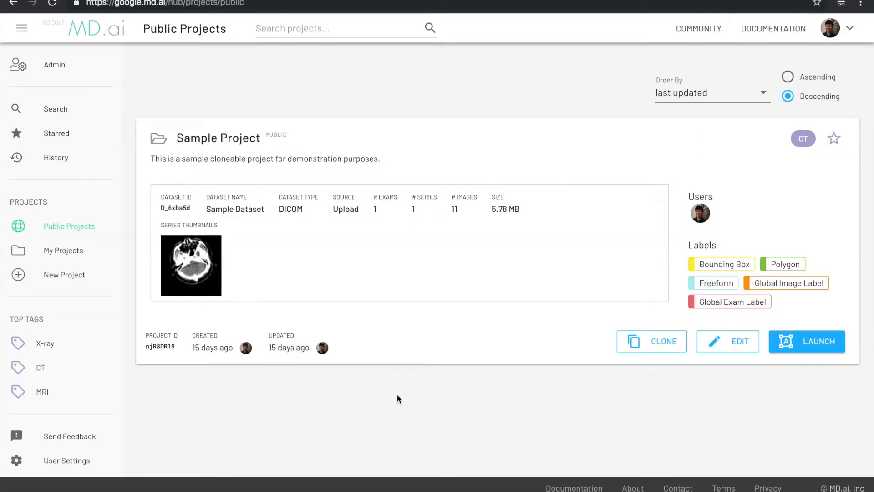
- Create a new project named 'Sample Google Cloud Healthcare API Project' tagged X-ray
click(90, 279)
triple_click(230, 163)
text(Sample Google Clo)
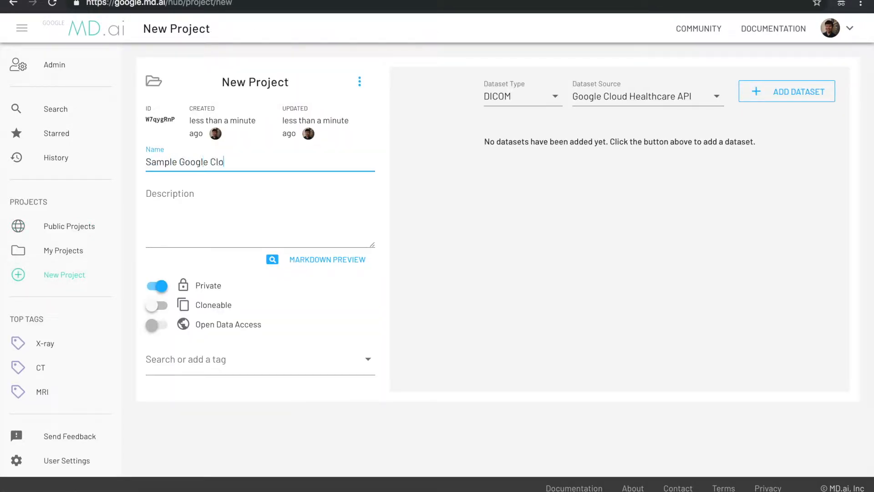
text(ud Healthcare API Project)
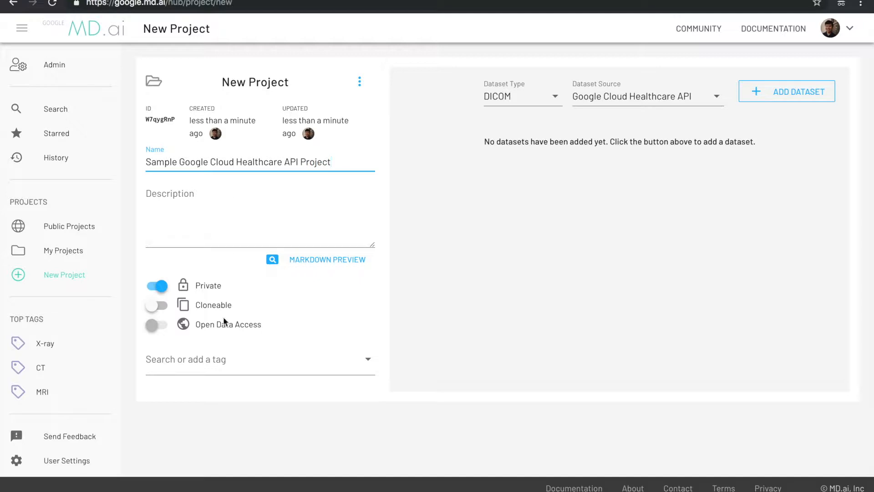
click(222, 361)
click(165, 393)
click(552, 238)
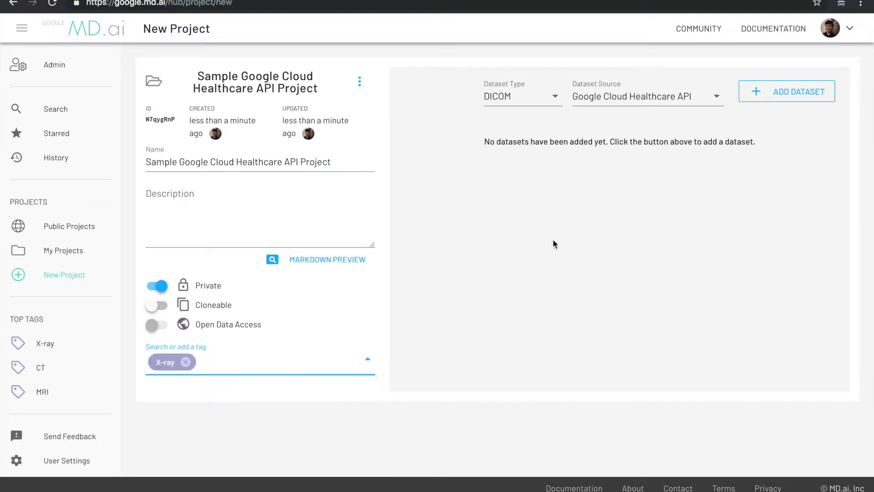
- Add a dataset with Google Cloud Healthcare API as its source
click(704, 102)
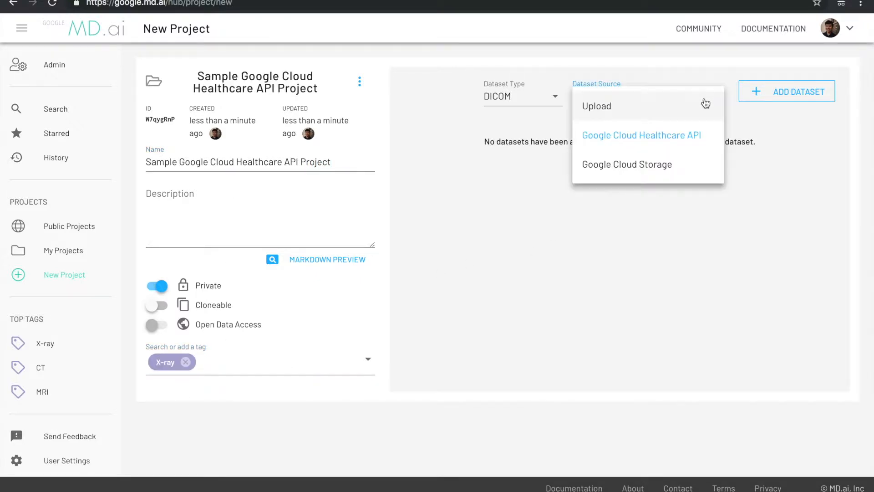
click(712, 135)
click(776, 92)
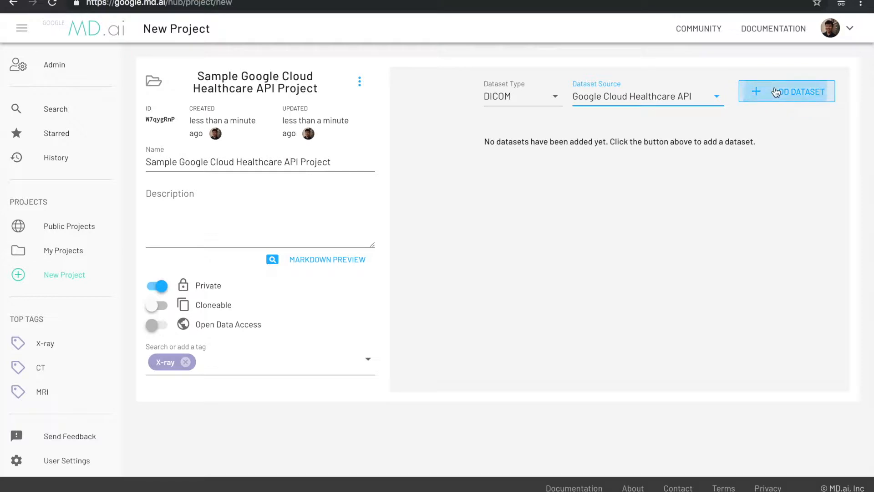
click(568, 173)
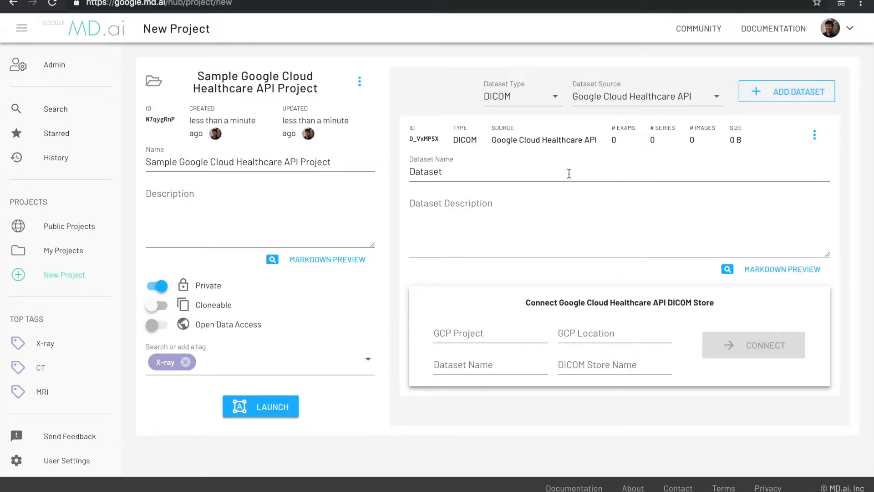
- Name it Sample Dataset, connect mdai-gcp / us-central1 / sample_dataset / sample_dicomstore, and launch
text(Sample)
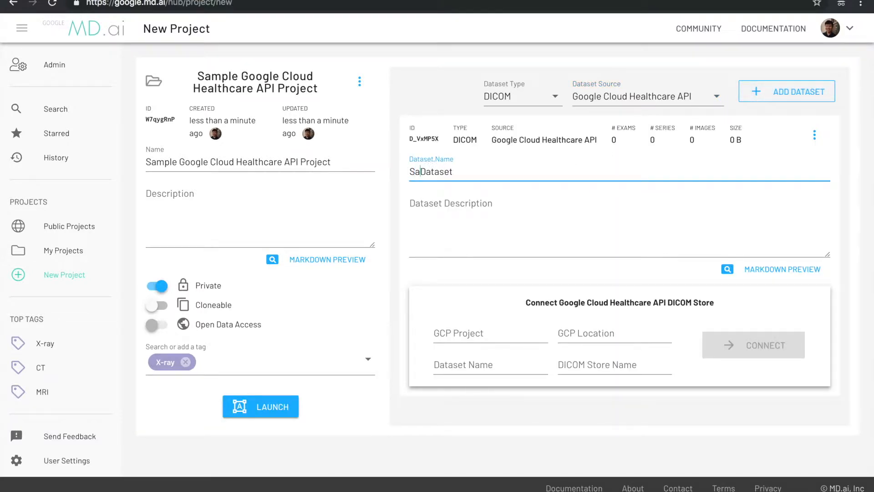
click(486, 333)
text(mdai-gcp)
key(Tab)
text(us-central1)
key(Tab)
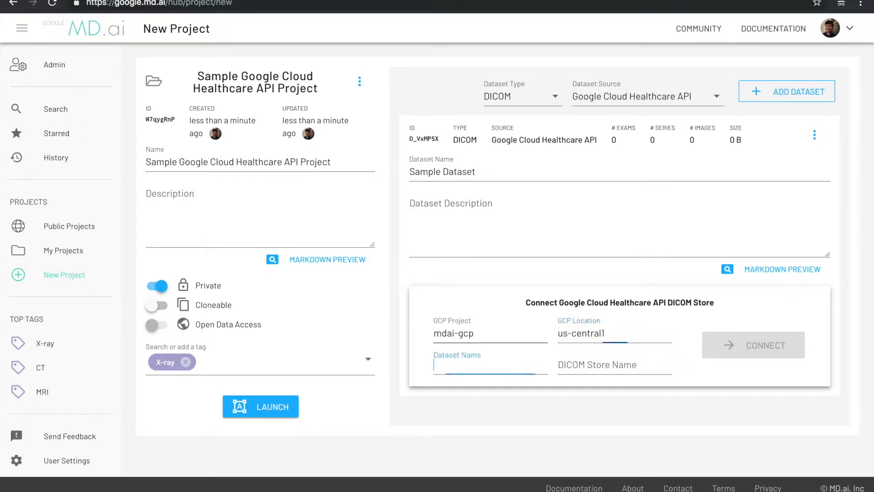
text(sample_dataset)
key(Tab)
text(sample)
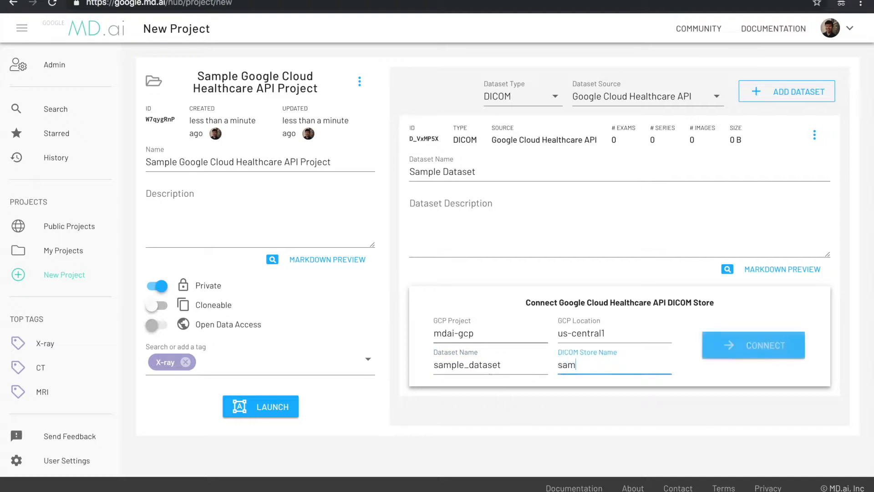
text(_dicomstore)
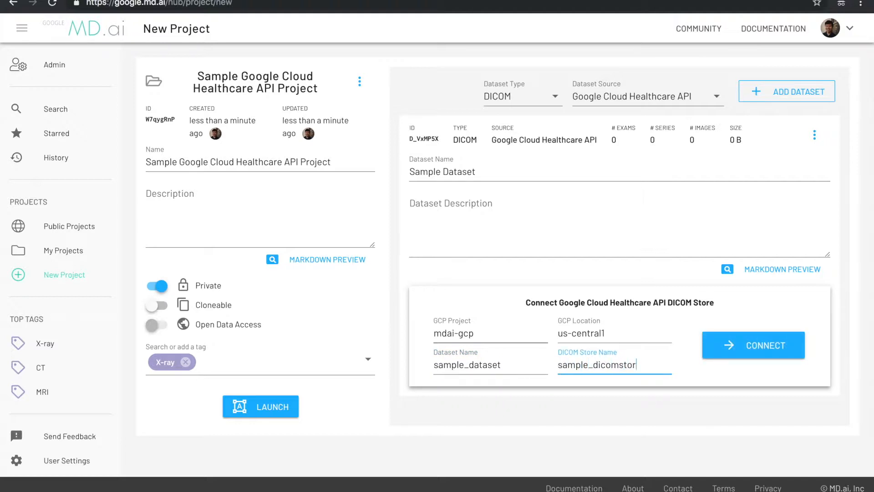
click(712, 341)
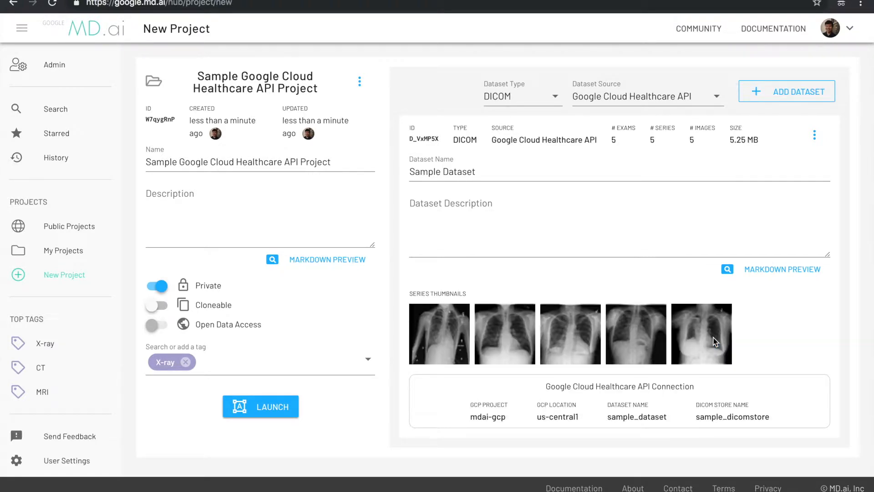
click(270, 409)
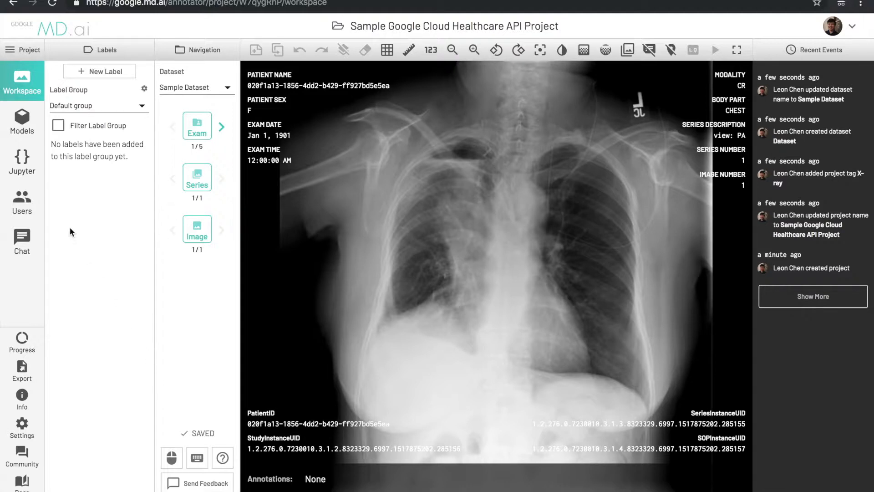
- Check the empty Users and Assignments pages, then return to the Workspace
click(29, 209)
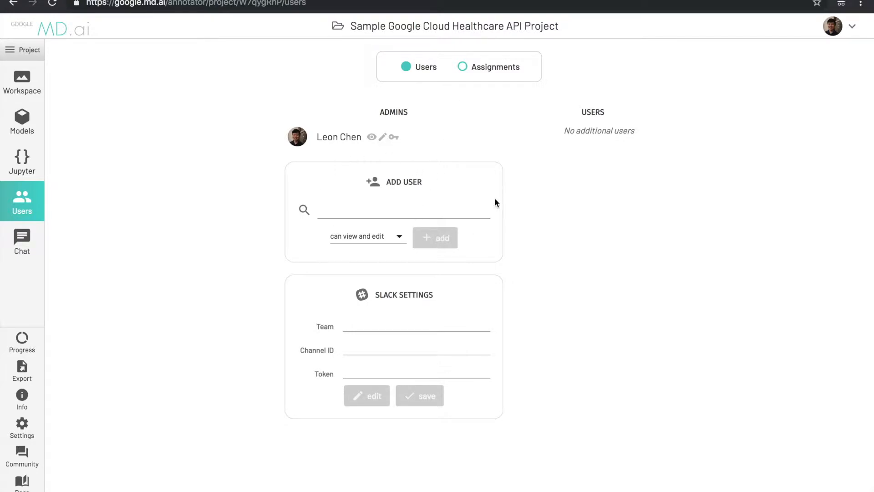
click(498, 70)
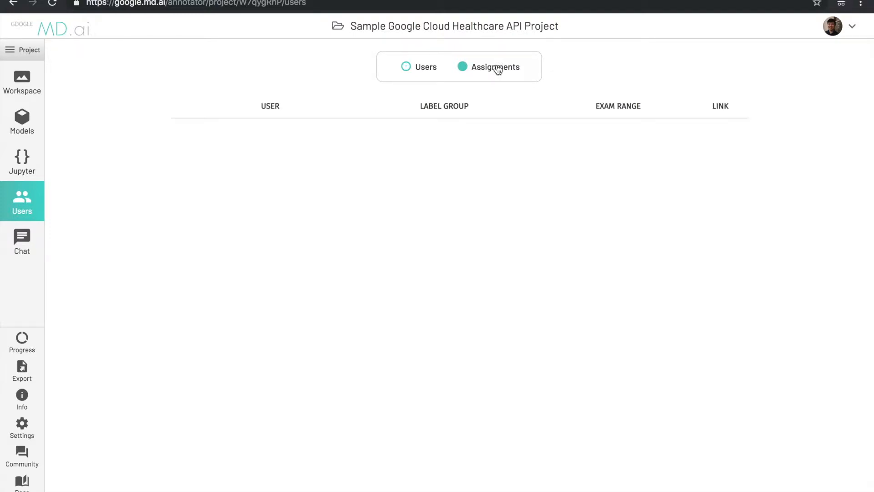
click(16, 89)
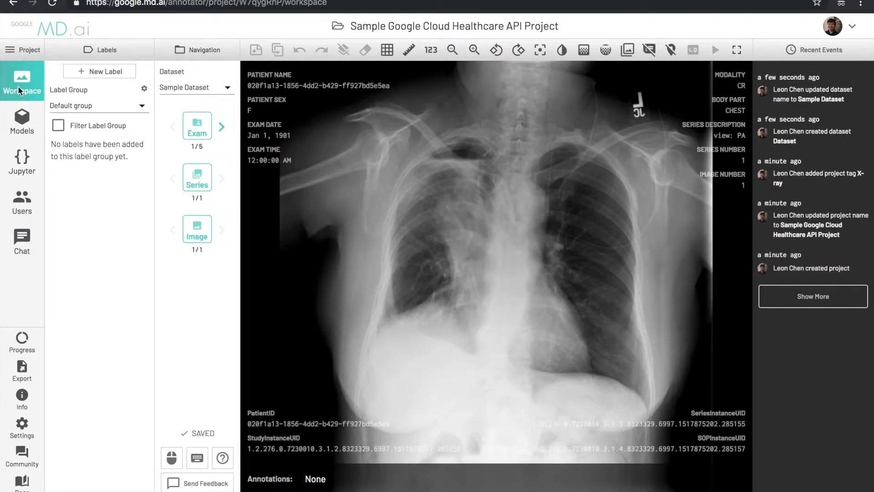
- Create a dark green bounding-box label named Lung
click(114, 73)
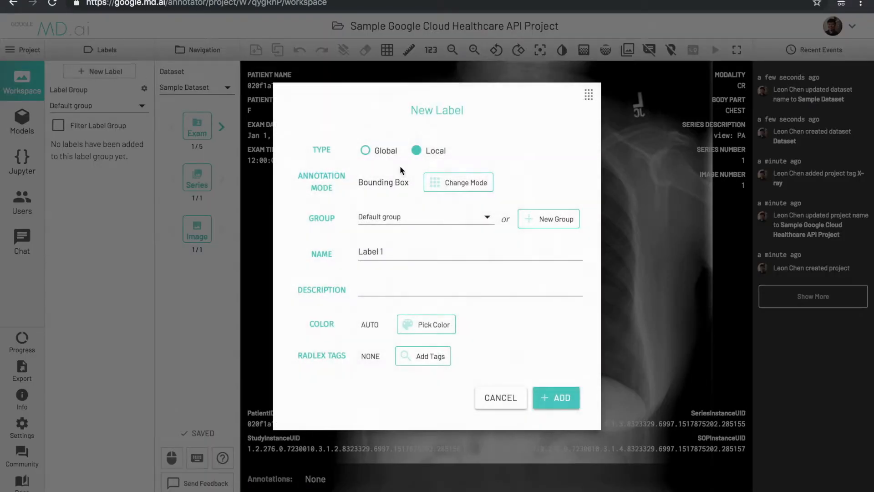
click(455, 182)
click(353, 177)
click(404, 249)
text(Lung)
click(428, 324)
click(564, 196)
click(556, 397)
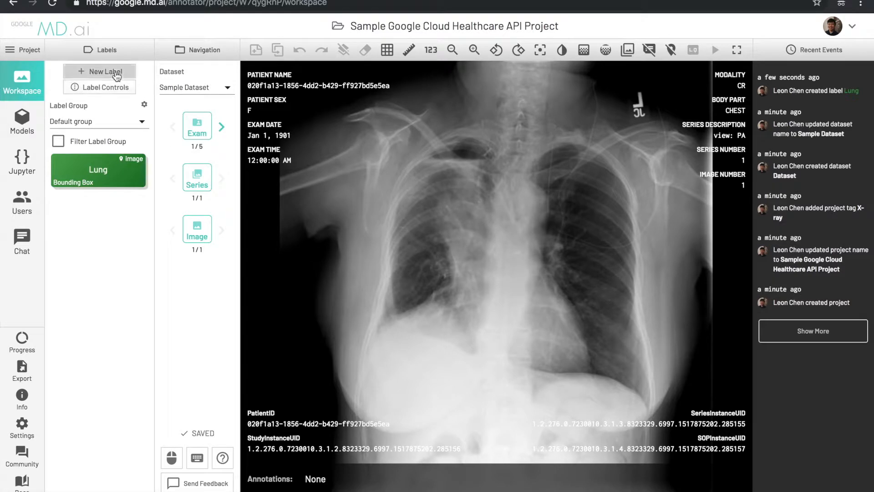
- Add a red freeform label named Pneumothorax
click(106, 71)
click(480, 187)
click(523, 196)
triple_click(438, 250)
text(Pneumothorax)
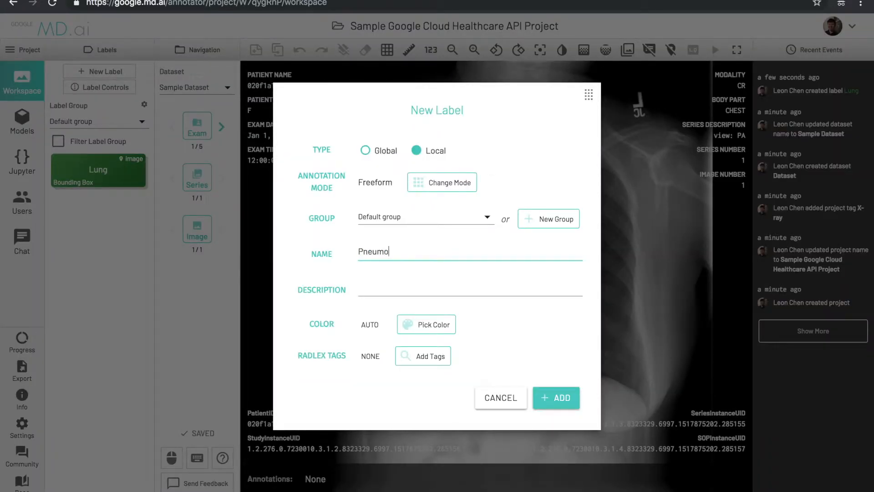
click(430, 323)
click(324, 206)
click(569, 395)
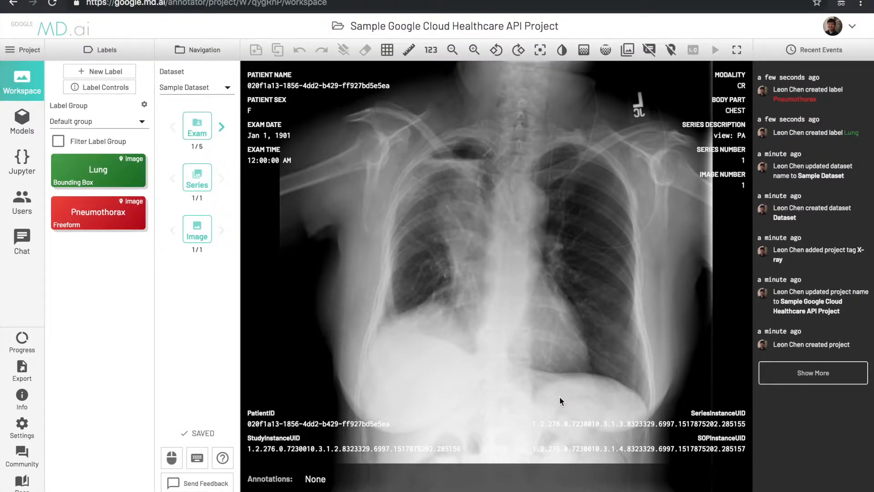
click(171, 457)
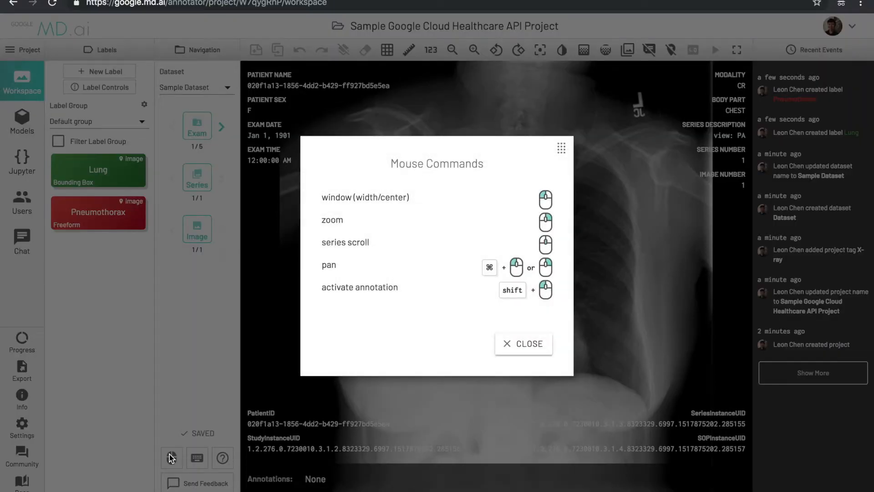
- Dismiss the mouse and keyboard references and hide the patient details overlay
click(171, 457)
click(198, 457)
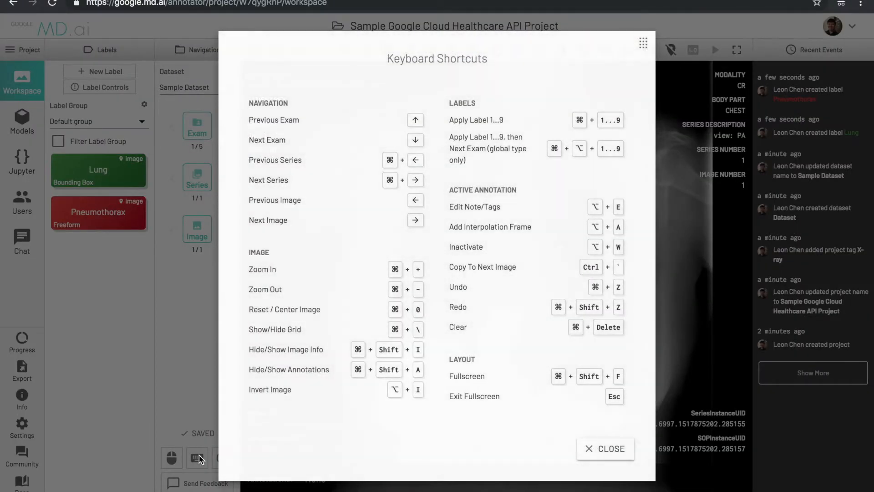
click(197, 457)
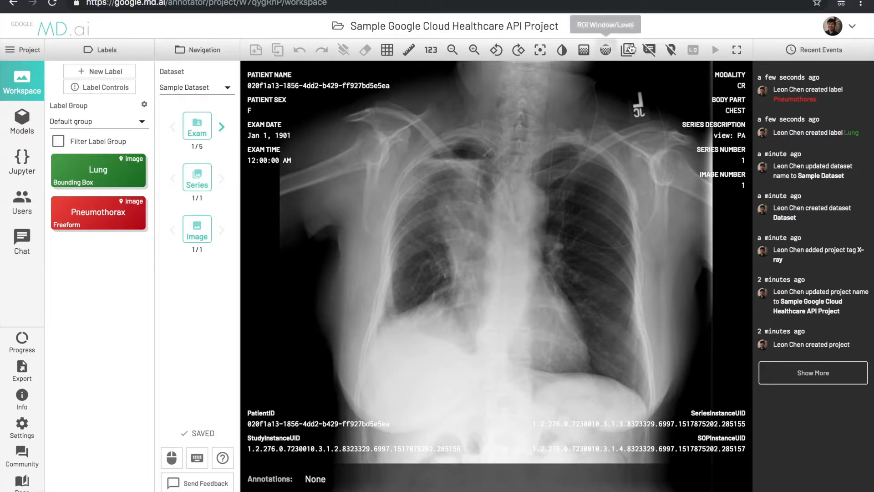
click(813, 50)
- Draw two Lung boxes over the lungs on exams 1 and 2
click(699, 50)
key(1)
drag(417, 131, 560, 346)
drag(571, 145, 698, 418)
key(Right)
key(1)
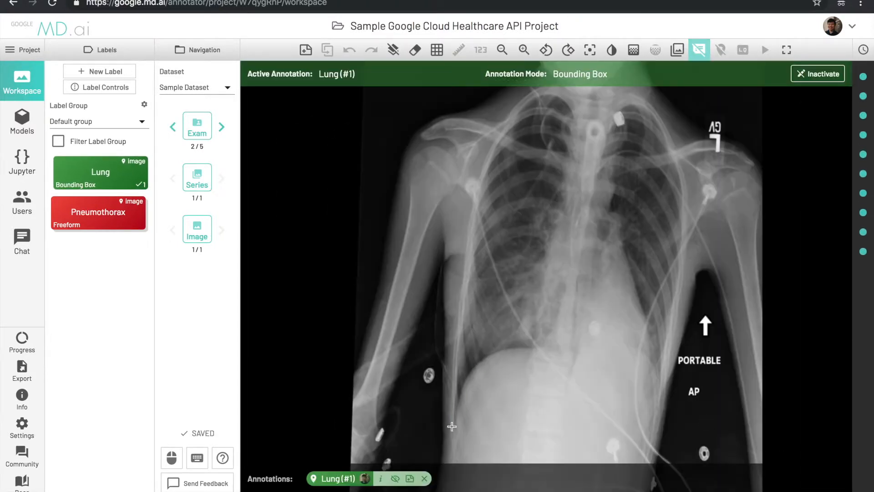
drag(452, 426, 585, 79)
drag(591, 80, 663, 347)
- Draw Lung boxes over the lungs on exams 3, 4 and 5
key(Right)
key(1)
drag(375, 127, 539, 405)
drag(564, 114, 703, 429)
key(Right)
key(1)
drag(376, 87, 530, 355)
drag(548, 78, 663, 353)
key(Right)
key(1)
mouse_move(371, 405)
mouse_down()
mouse_move(545, 124)
mouse_move(734, 436)
mouse_up()
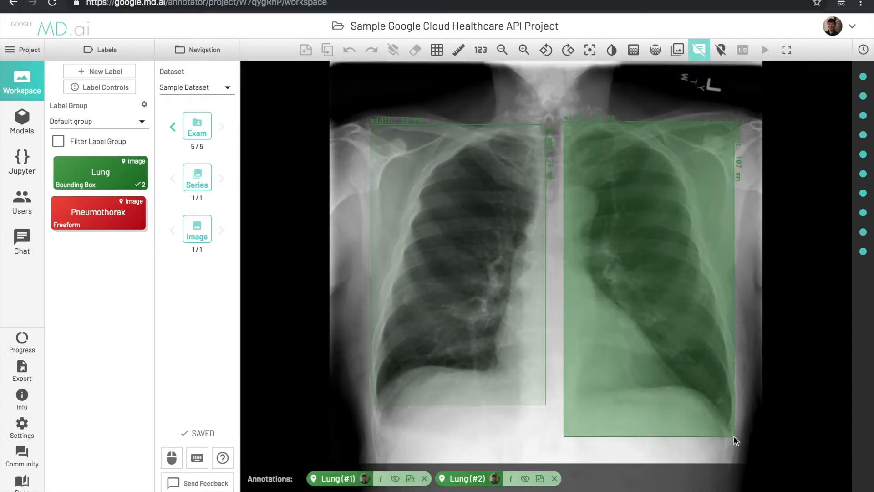
- Confirm 5/5 exams are annotated, then export the Default group annotations as JSON
click(21, 342)
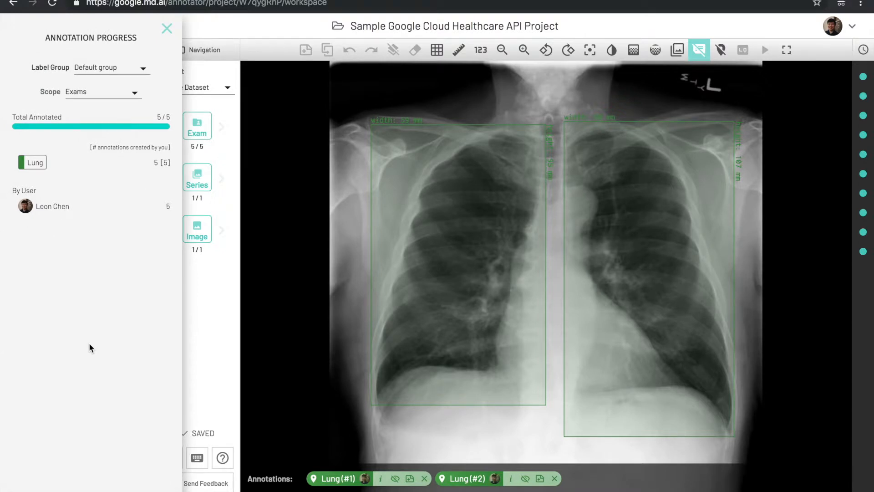
click(131, 95)
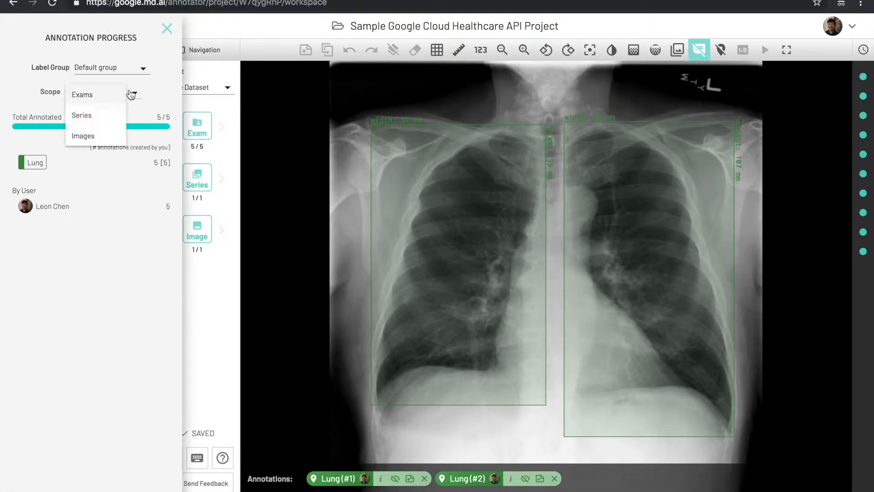
click(168, 70)
click(170, 30)
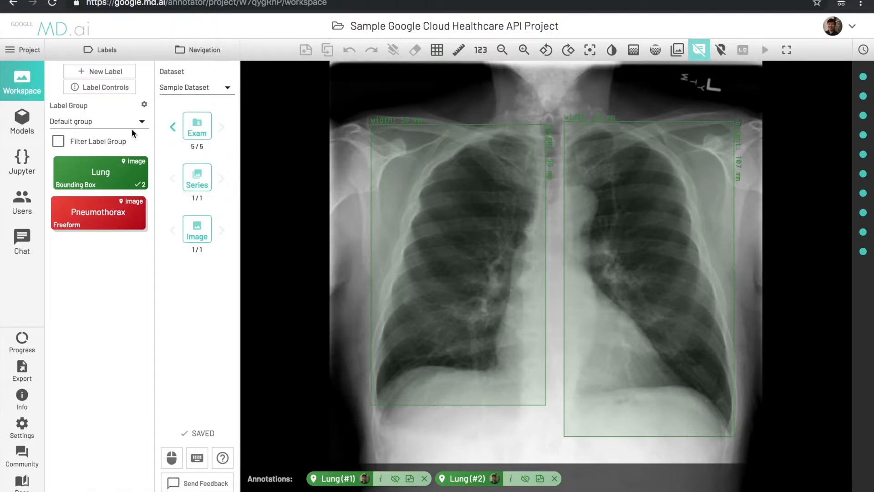
click(31, 369)
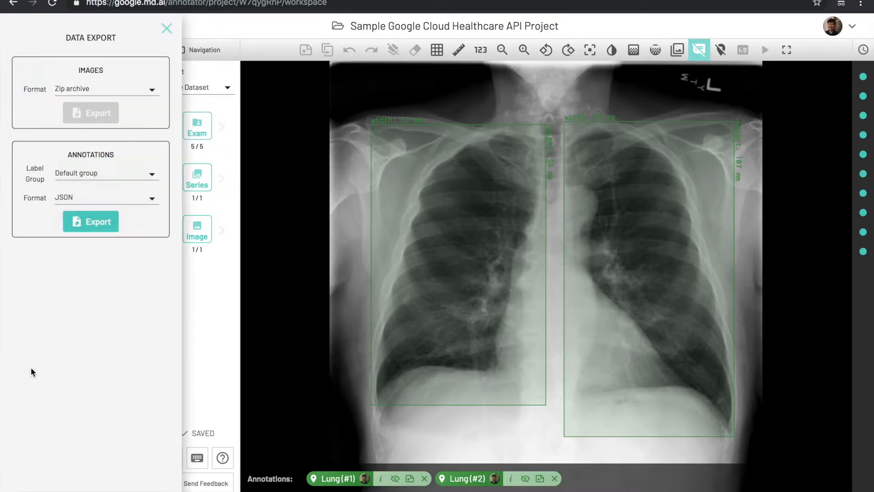
click(101, 226)
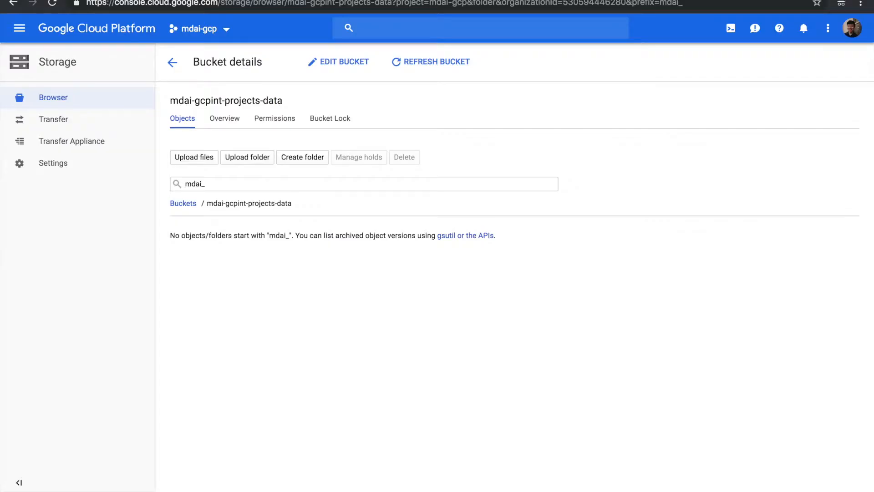
- Refresh the project-data bucket and open the exported 7.6 KB annotations JSON file
click(441, 64)
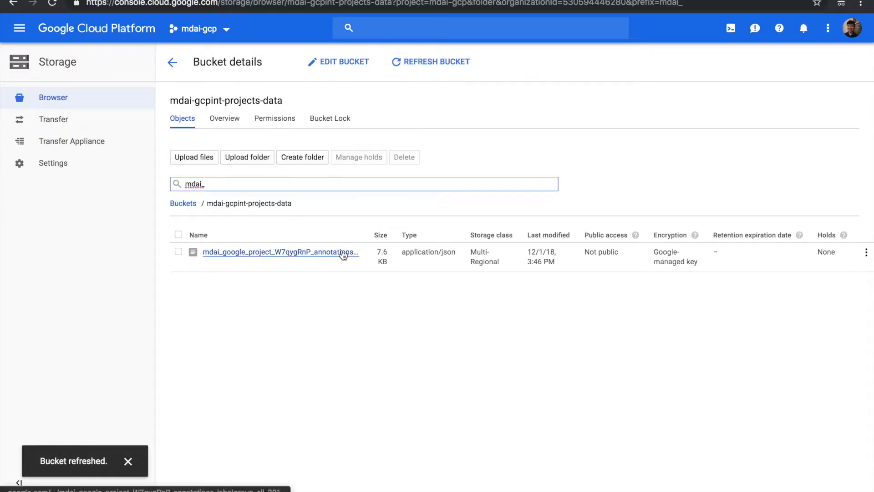
click(344, 253)
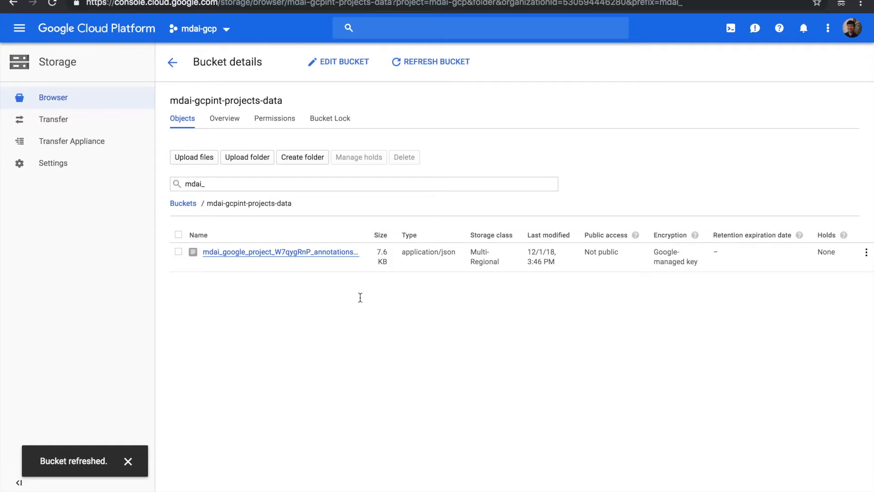
scroll(359, 296, up, 3)
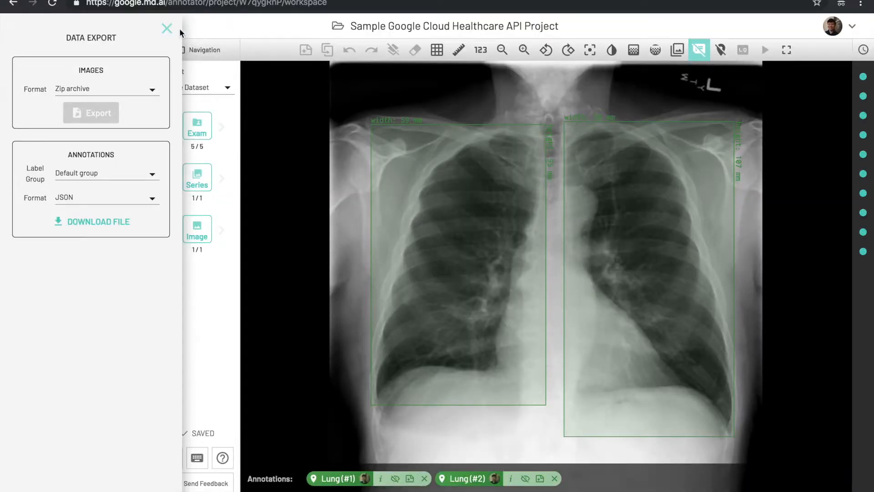
- Add a private Colab notebook named Display Annotations, with its pasted Colab link, on the Jupyter page
click(167, 29)
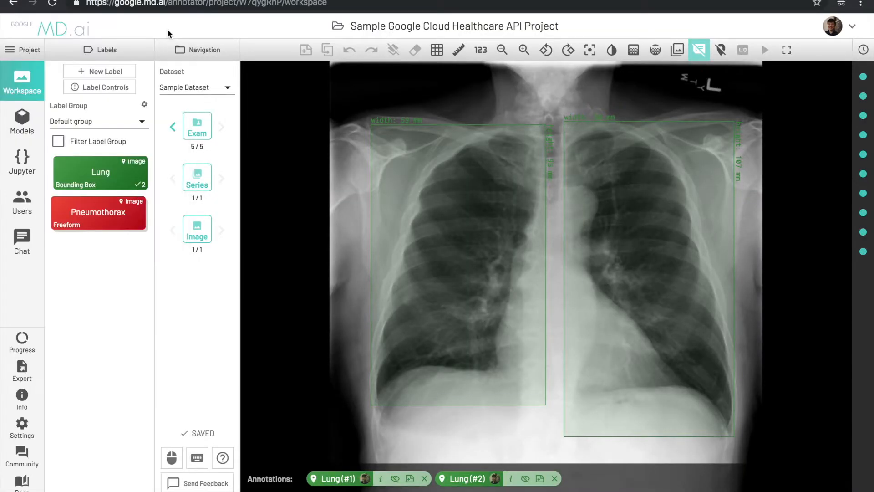
click(26, 166)
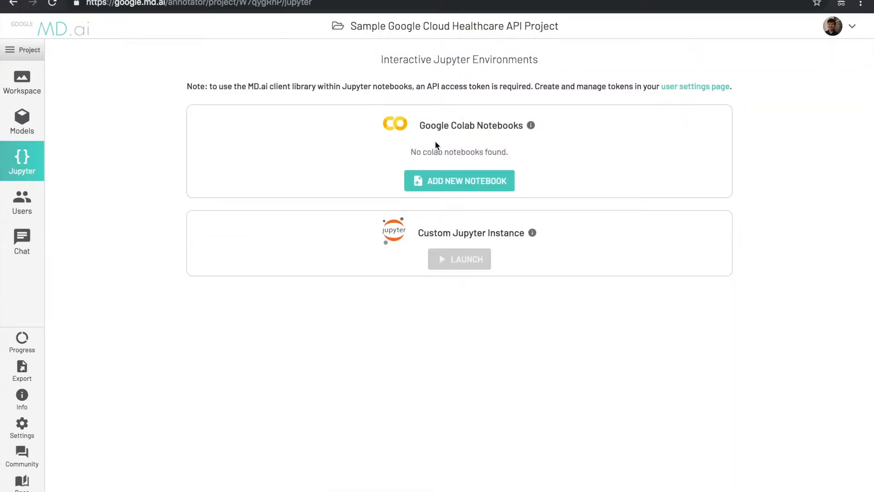
click(462, 181)
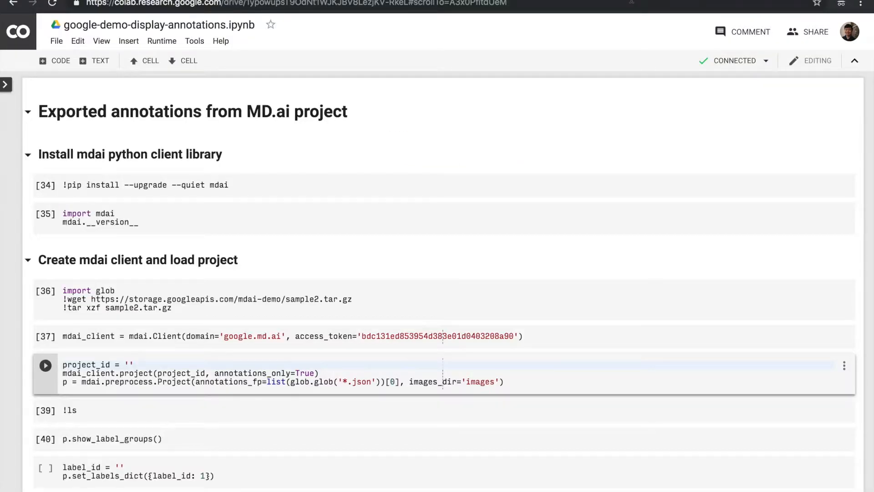
click(632, 2)
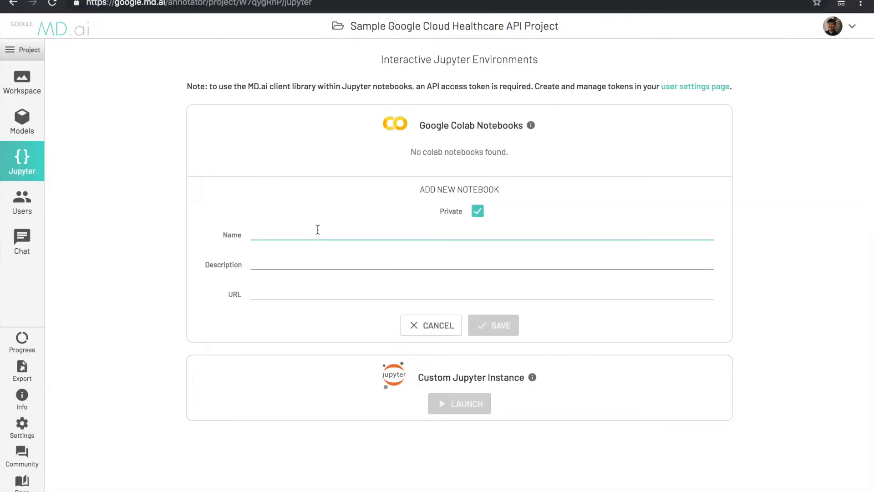
text(notations)
key(ctrl+v)
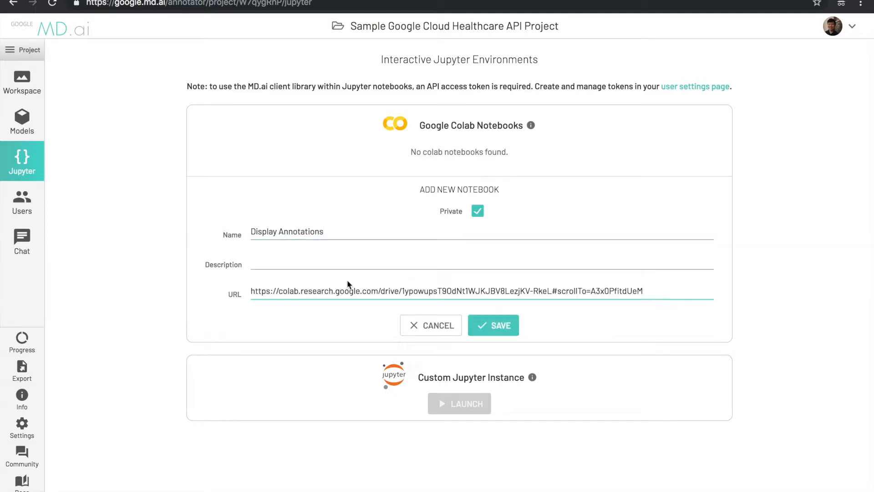
click(483, 318)
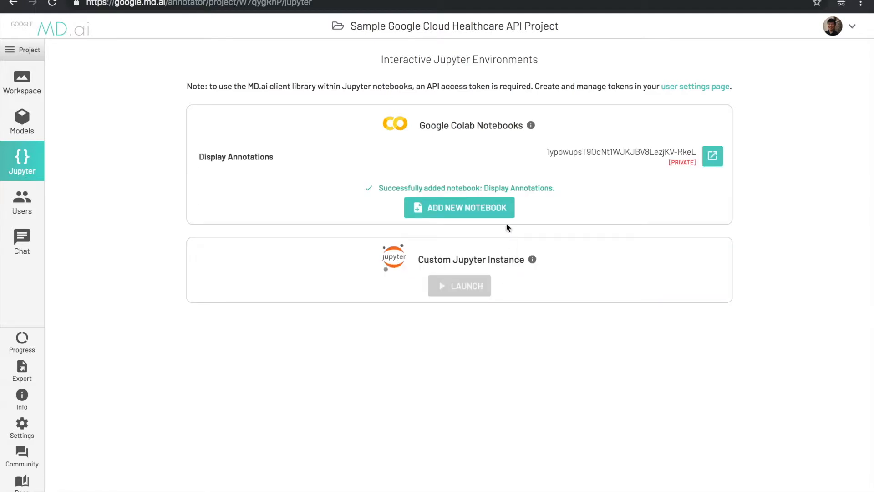
- Add a second Colab notebook, Import Annotations, with its pasted Colab link
click(495, 208)
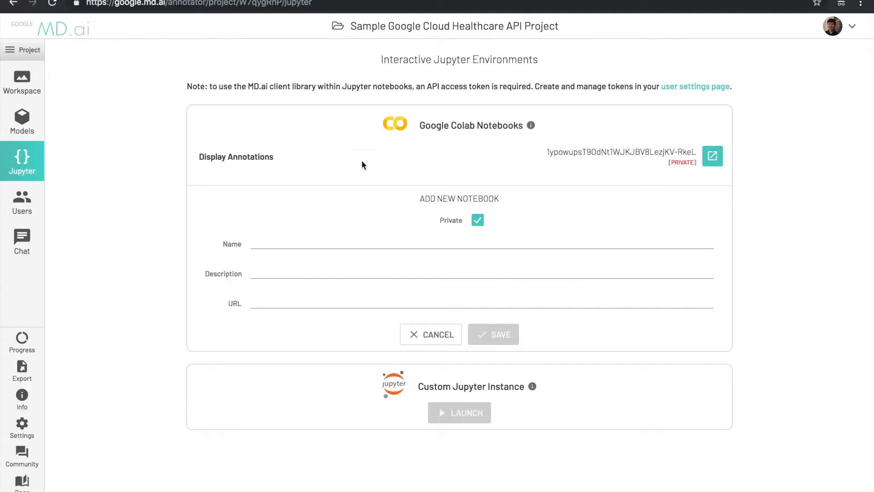
click(361, 241)
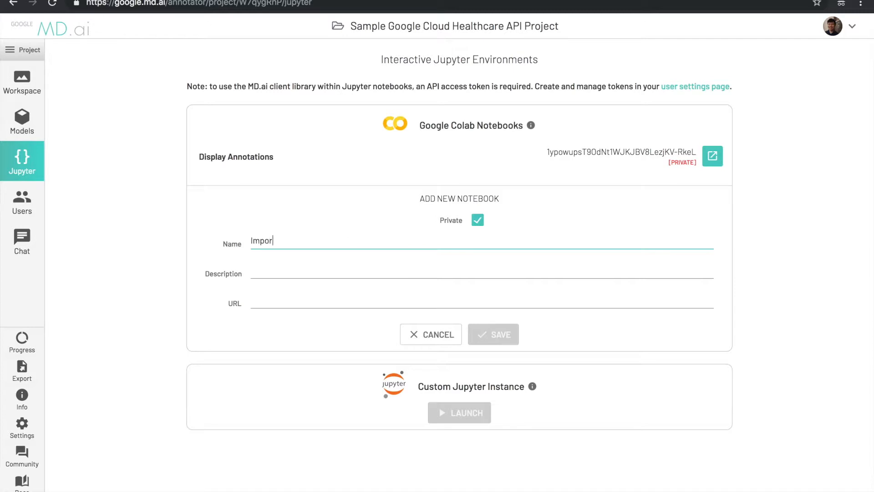
key(Tab)
key(Tab)
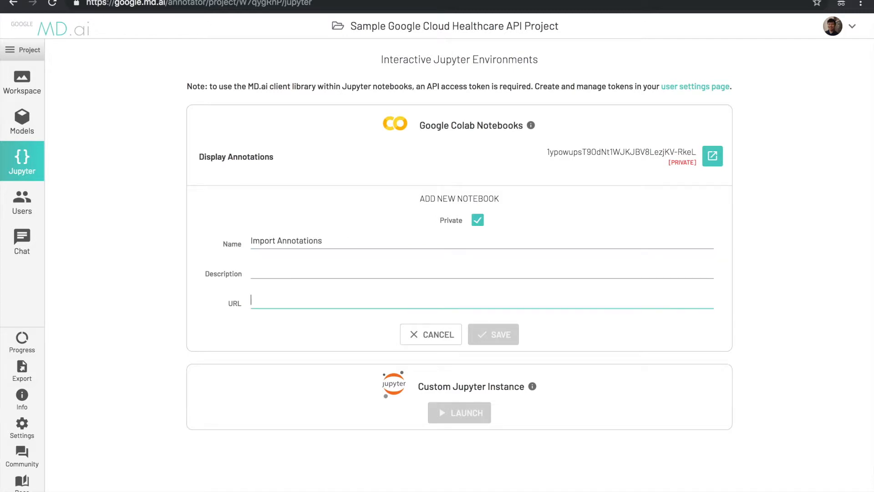
click(483, 333)
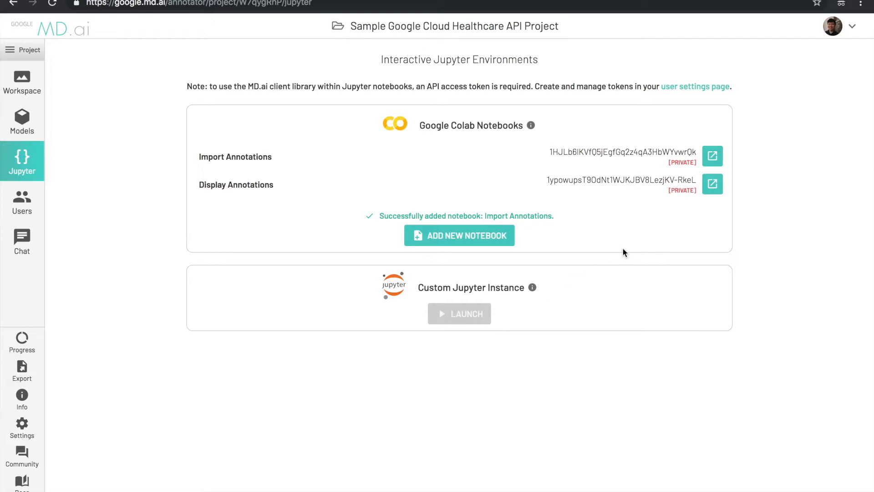
- In the Display Annotations notebook, run the mdai install, import and client setup cells
click(710, 186)
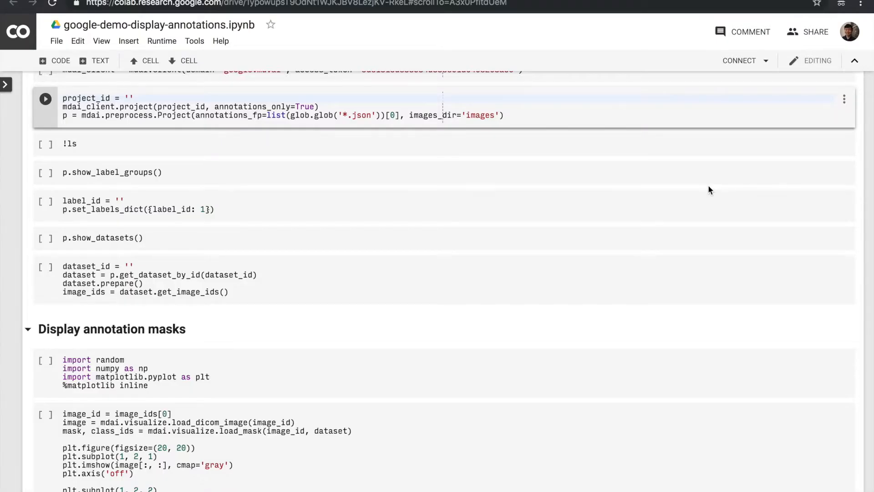
scroll(708, 185, up, 6)
click(504, 182)
key(shift+Return)
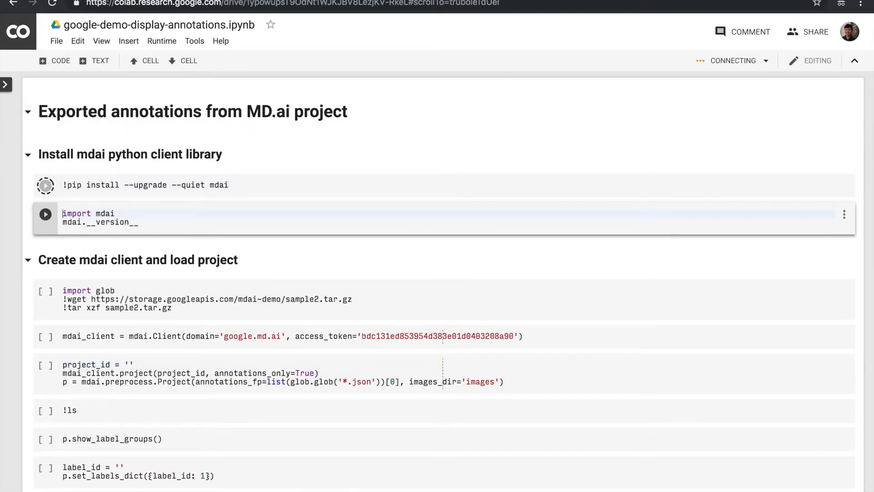
key(shift+Return)
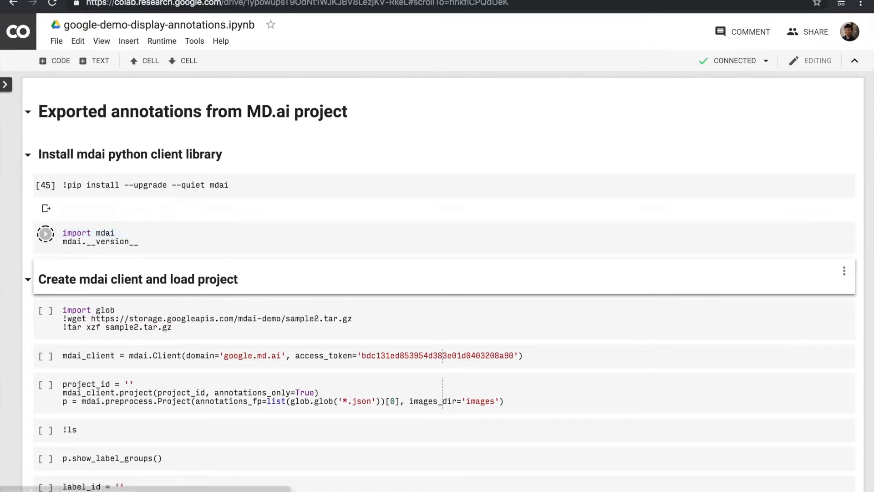
key(shift+Return)
key(shift+Return)
key(shift+Return)
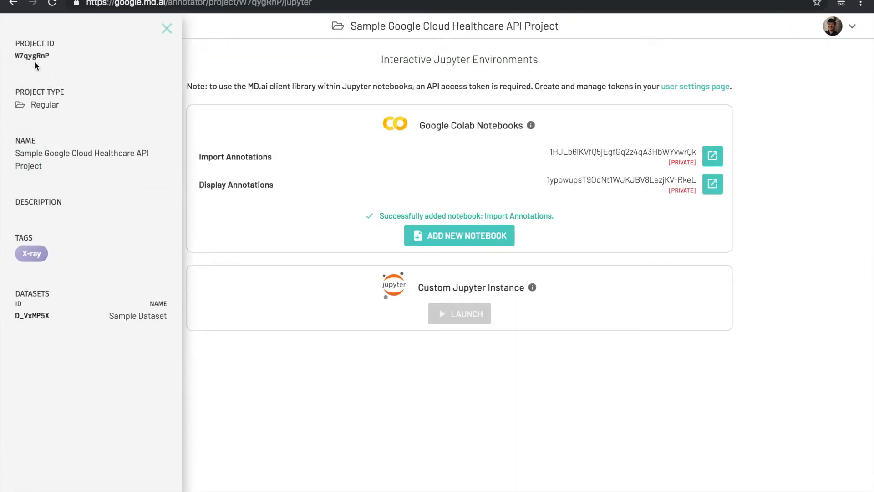
- Paste in the project ID, load the project and list its label groups
double_click(32, 55)
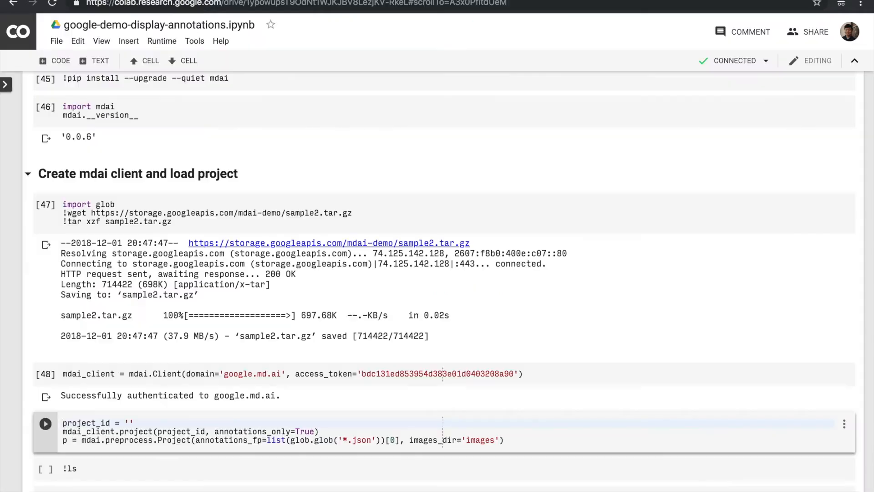
text(W7qygRnP)
key(shift+Return)
key(shift+Return)
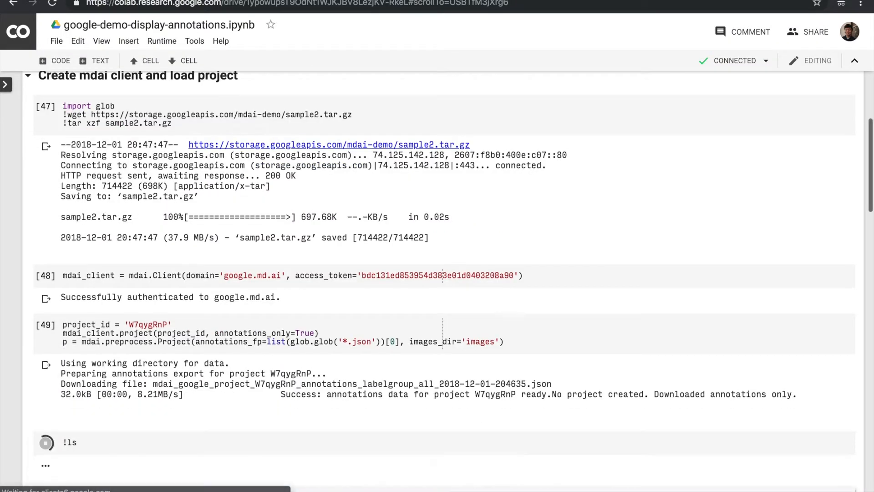
scroll(182, 423, down, 4)
key(shift+Return)
scroll(181, 424, down, 3)
- Set label_id to Lung (L_lpBkeN) and dataset_id to Sample Dataset (D_VxMP5X), then prepare the dataset
double_click(144, 244)
key(ctrl+c)
click(120, 291)
key(ctrl+v)
key(shift+Return)
key(shift+Return)
double_click(102, 339)
key(ctrl+c)
click(129, 376)
key(ctrl+v)
key(shift+Return)
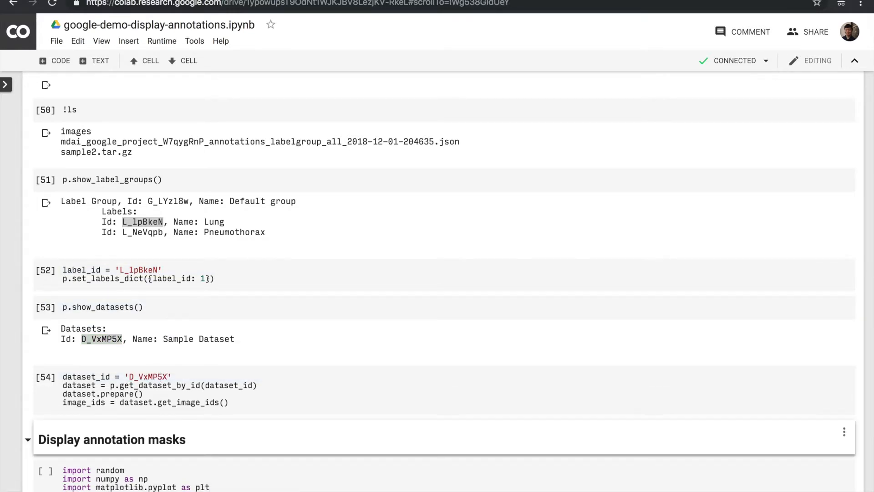
- Render each chest X-ray beside its lung mask and review the output
key(shift+Return)
scroll(437, 281, down, 15)
key(shift+Return)
key(shift+Return)
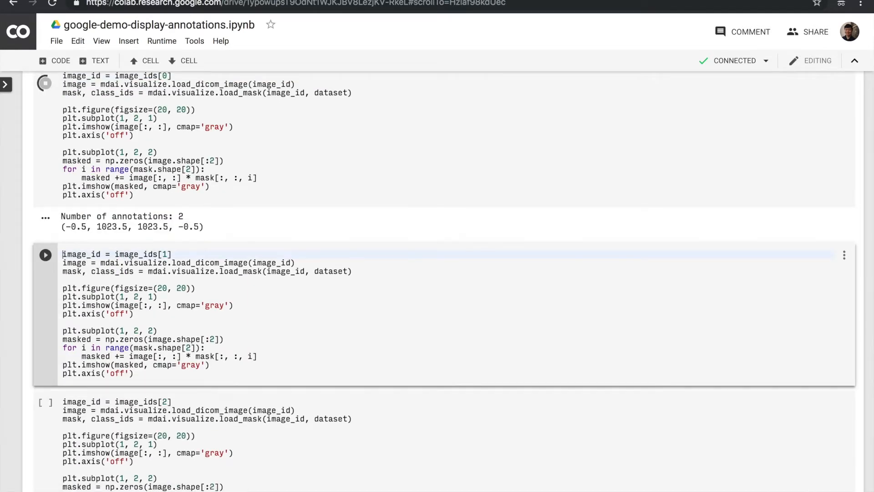
key(shift+Return)
key(shift+Return)
key(shift+Return)
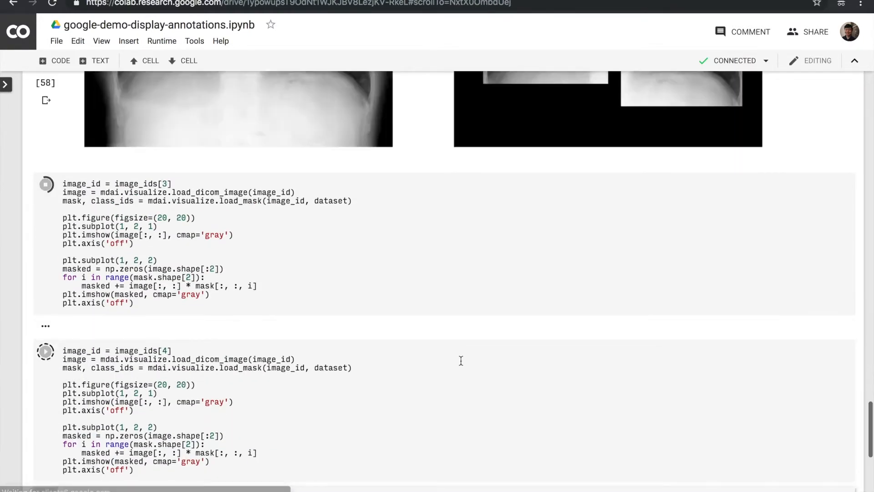
scroll(461, 360, down, 8)
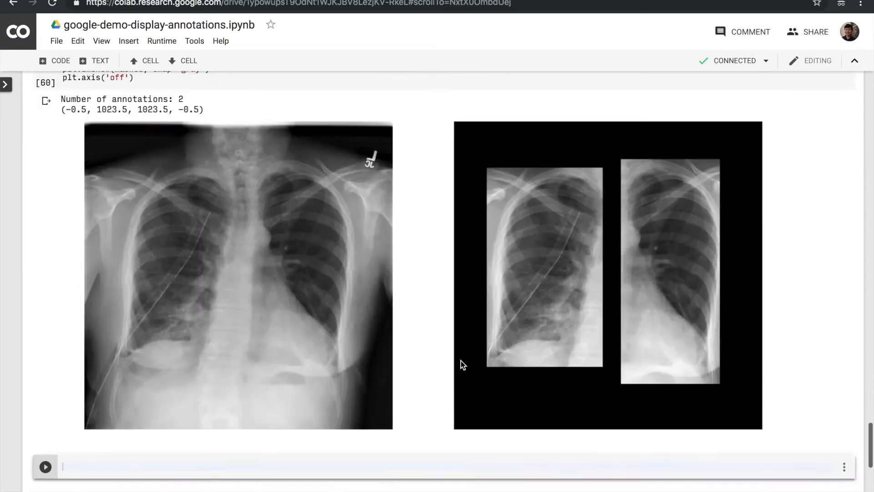
scroll(461, 360, up, 10)
scroll(414, 342, up, 15)
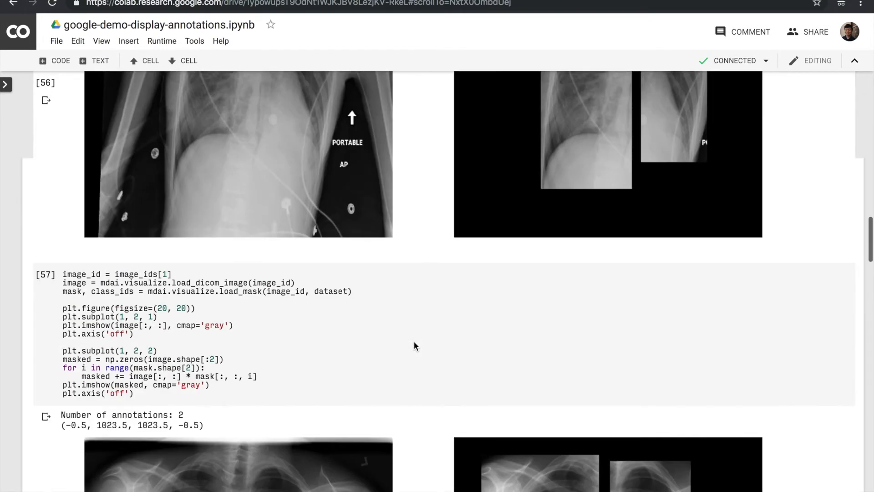
scroll(414, 345, up, 10)
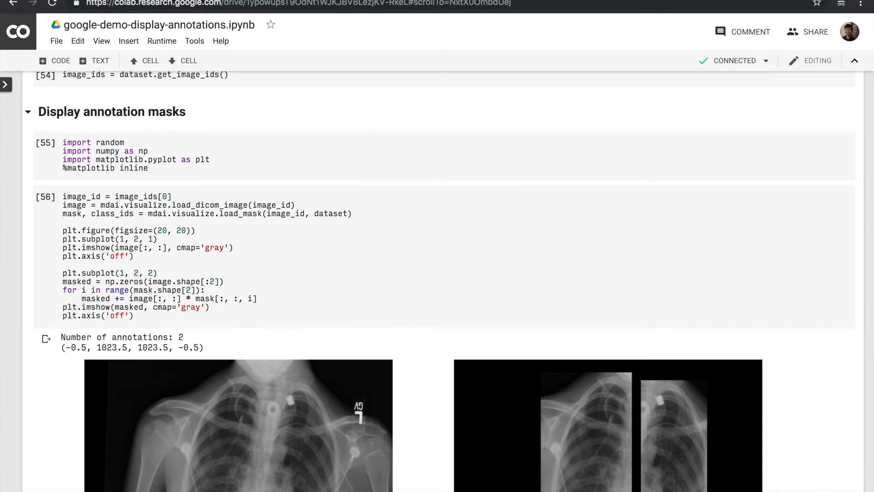
key(ctrl+shift+Tab)
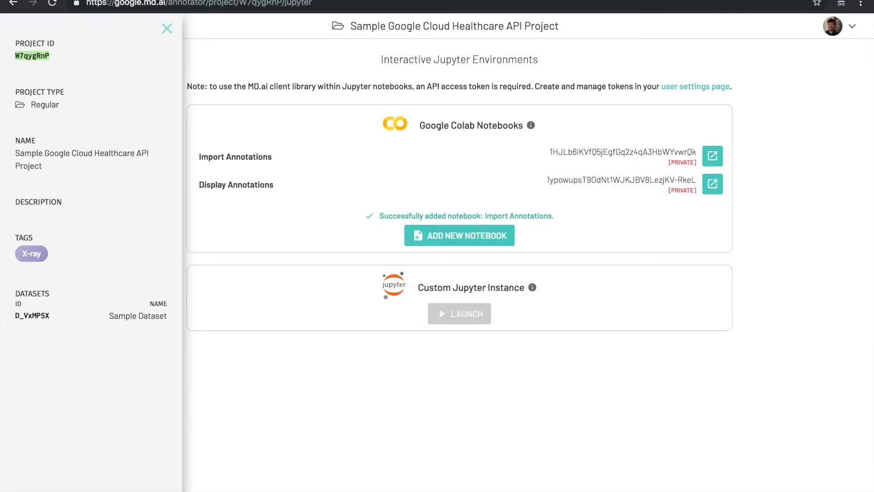
- Create a model named Pneumothorax Model, then return to the Jupyter notebooks page
click(167, 29)
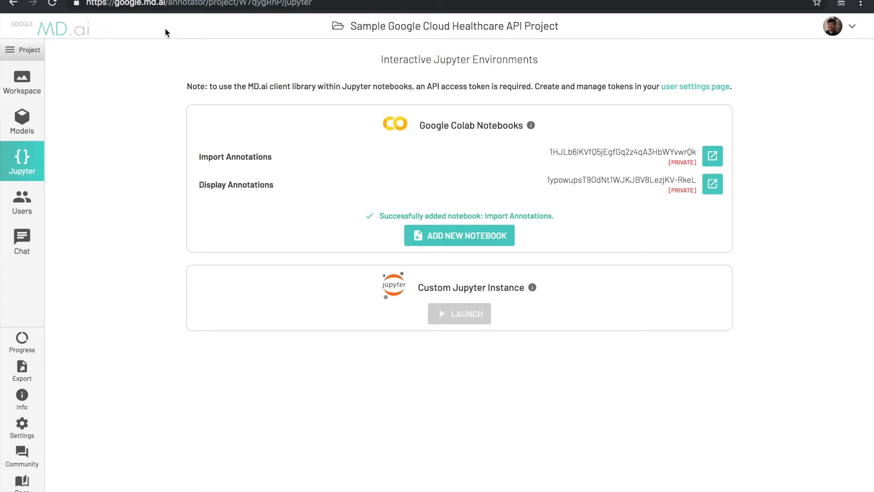
click(28, 119)
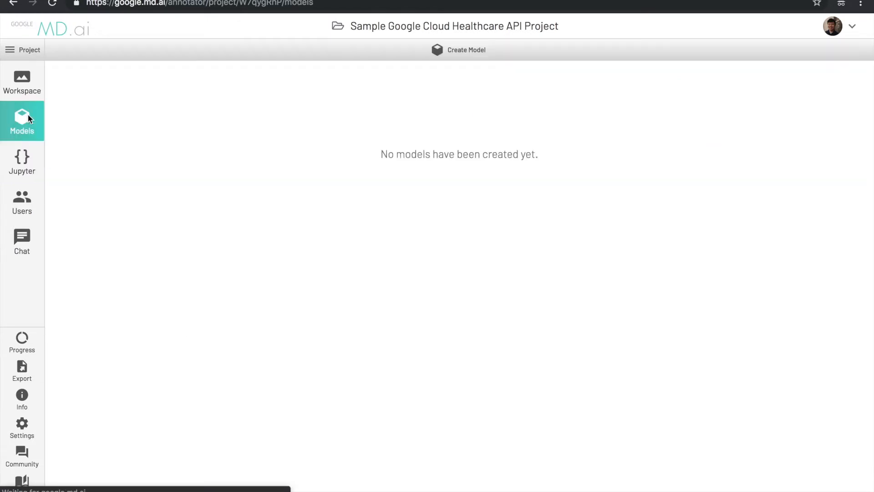
click(452, 51)
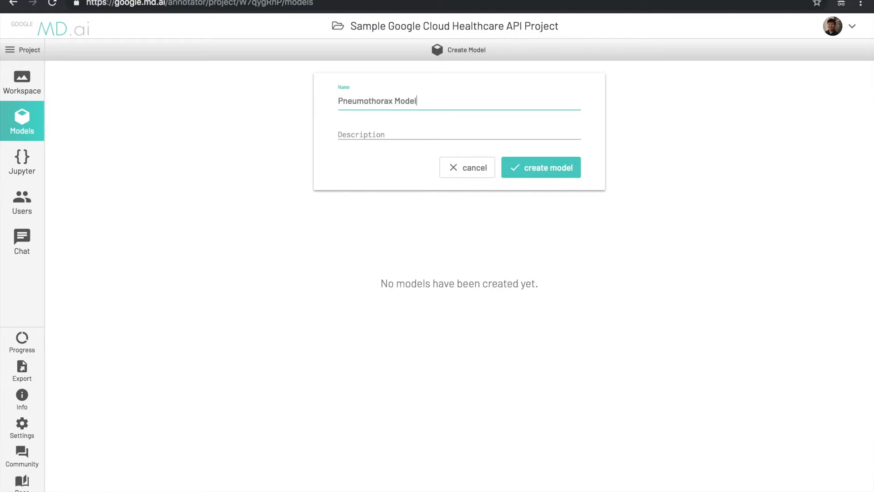
click(516, 168)
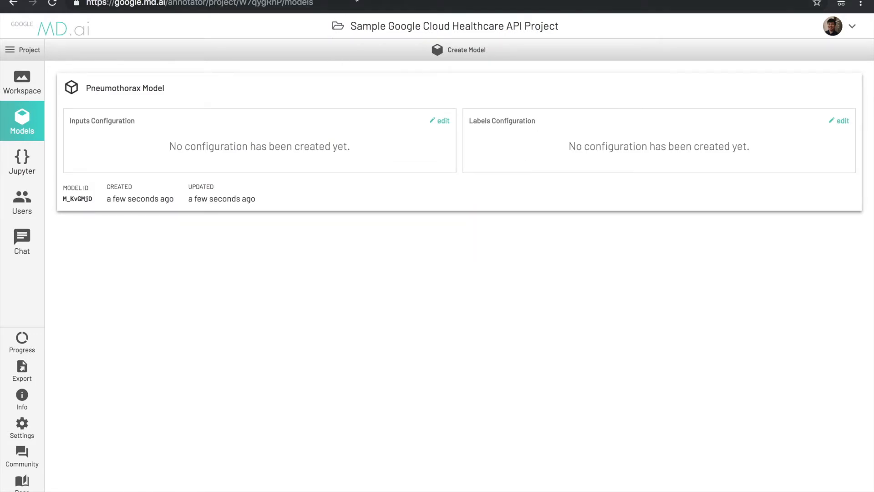
click(27, 162)
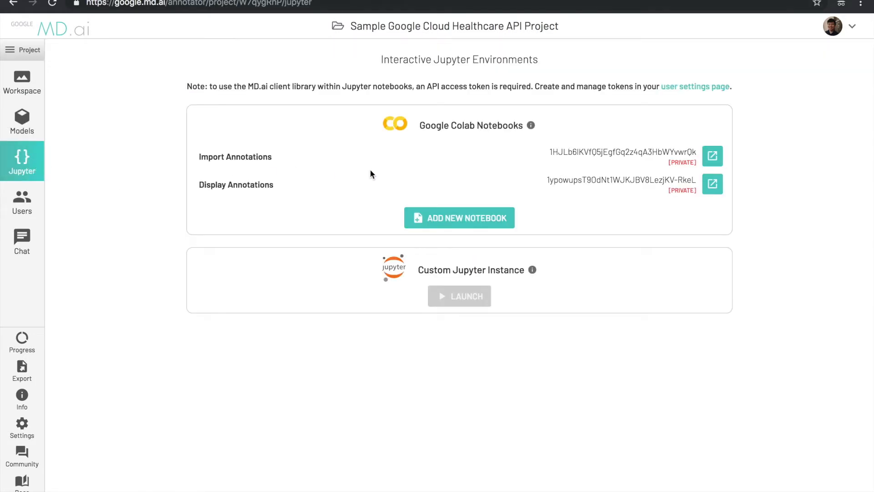
- Run the Import Annotations notebook with project, dataset, model and label IDs, importing 6 pneumothorax annotations
click(713, 156)
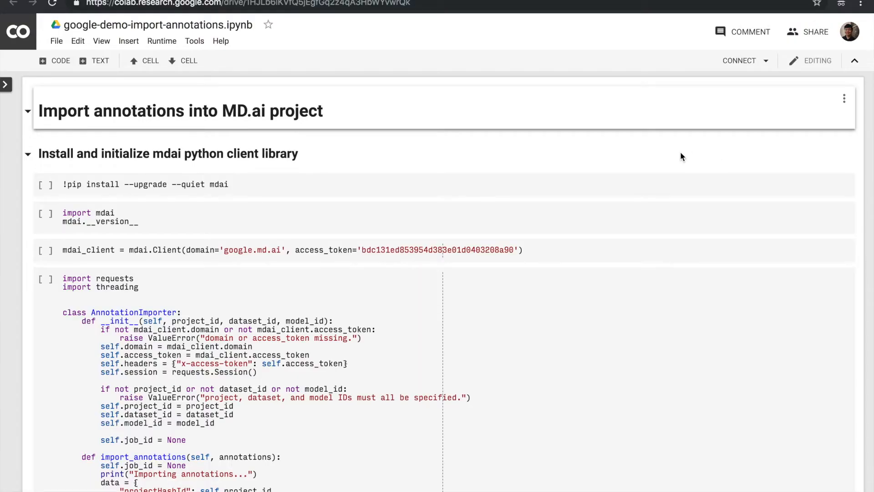
click(386, 184)
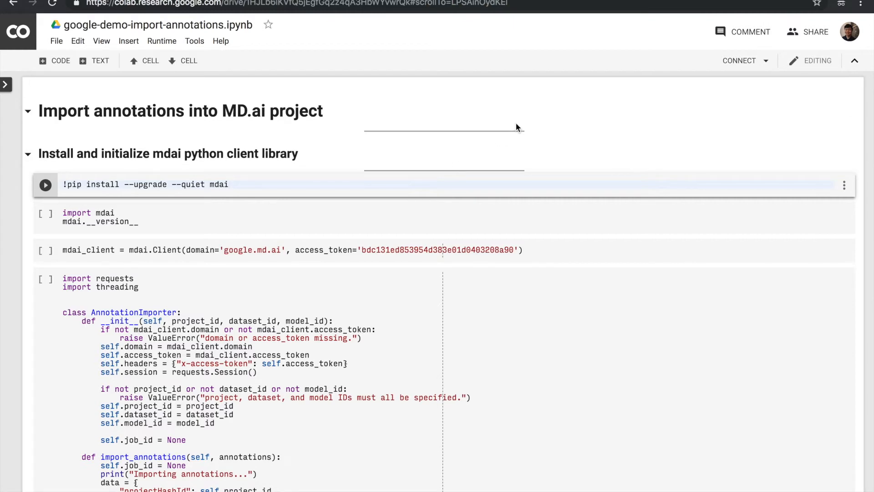
key(shift+Return)
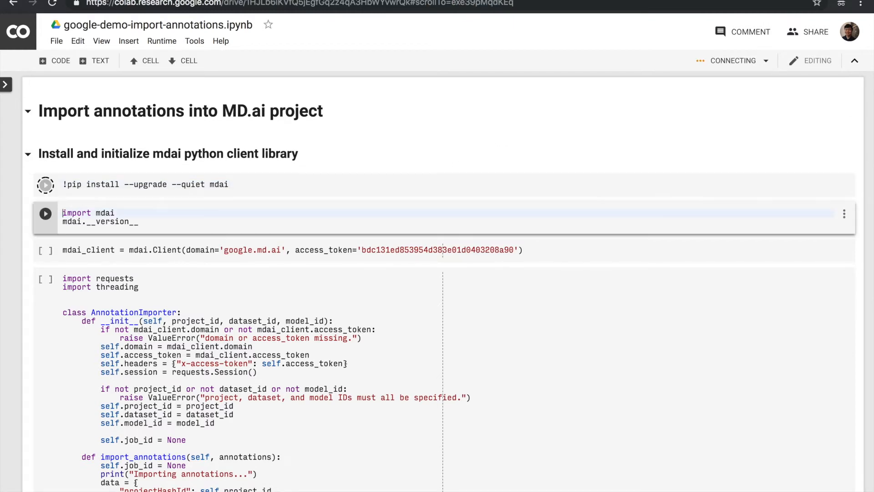
key(shift+Return)
key(shift+Return)
key(shift+Return)
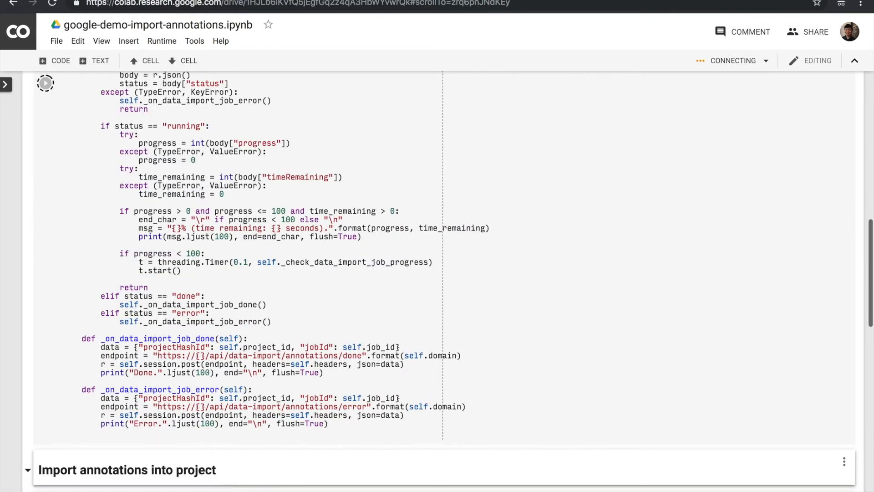
scroll(443, 281, down, 6)
scroll(443, 280, up, 2)
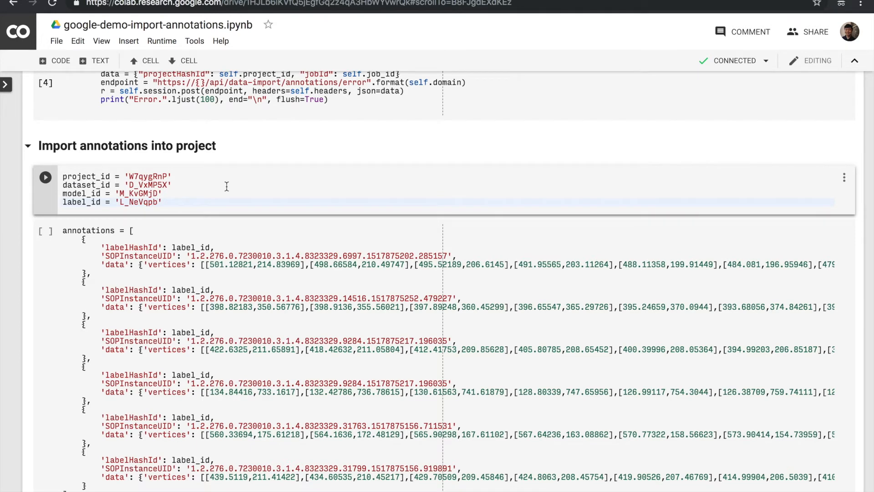
key(shift+Return)
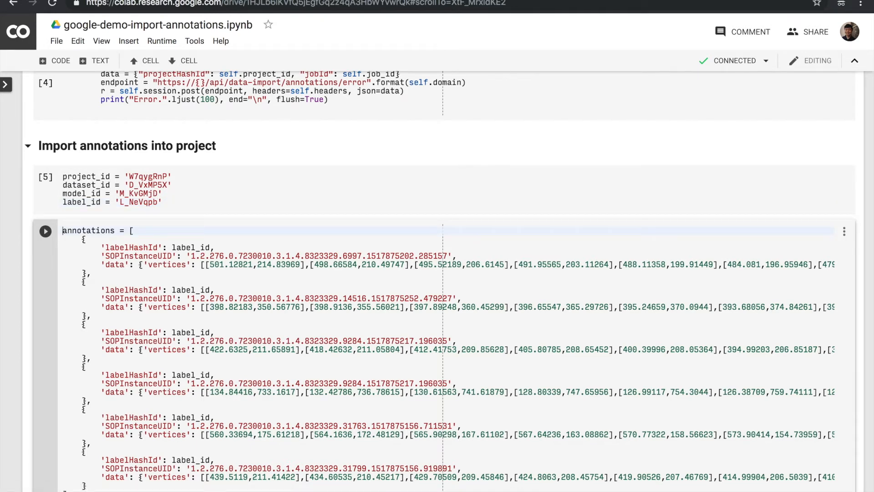
key(shift+Return)
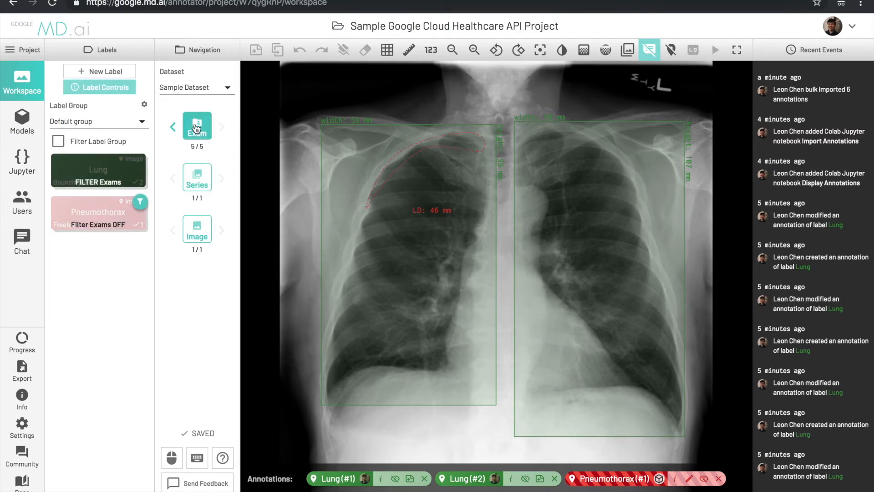
- Step through exams 1 to 5, reviewing each imported Pneumothorax annotation
click(197, 128)
click(294, 200)
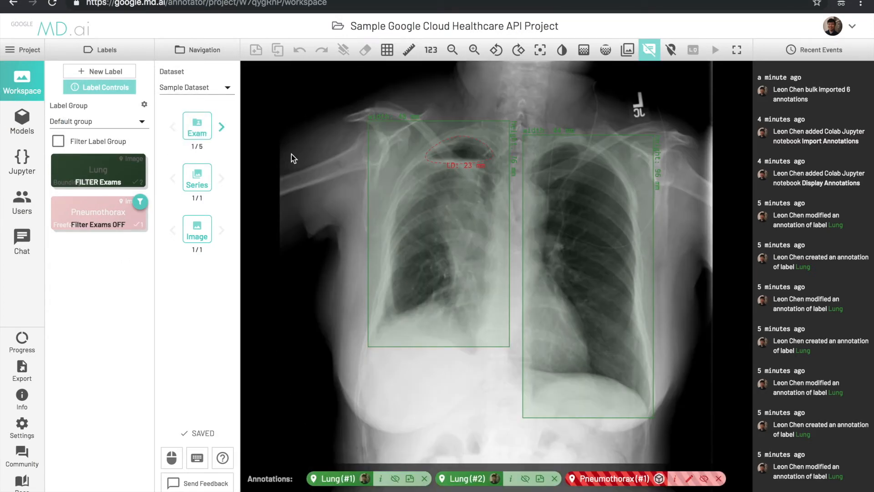
mouse_move(609, 480)
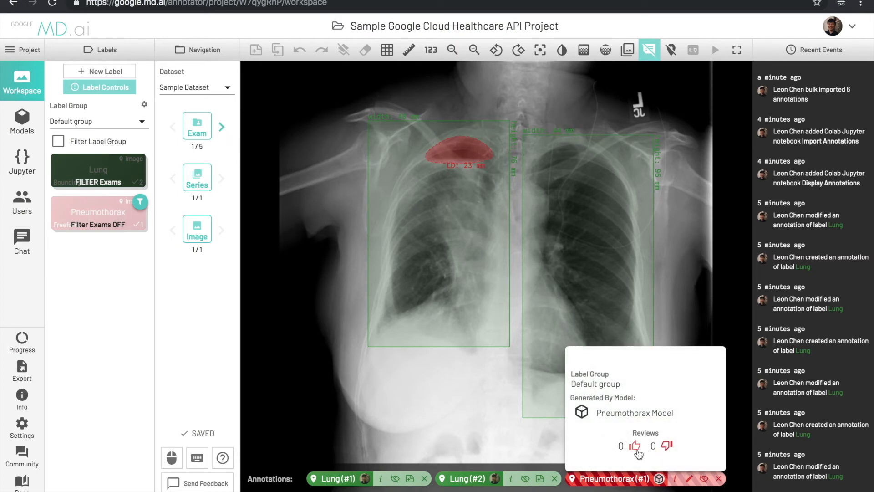
key(Right)
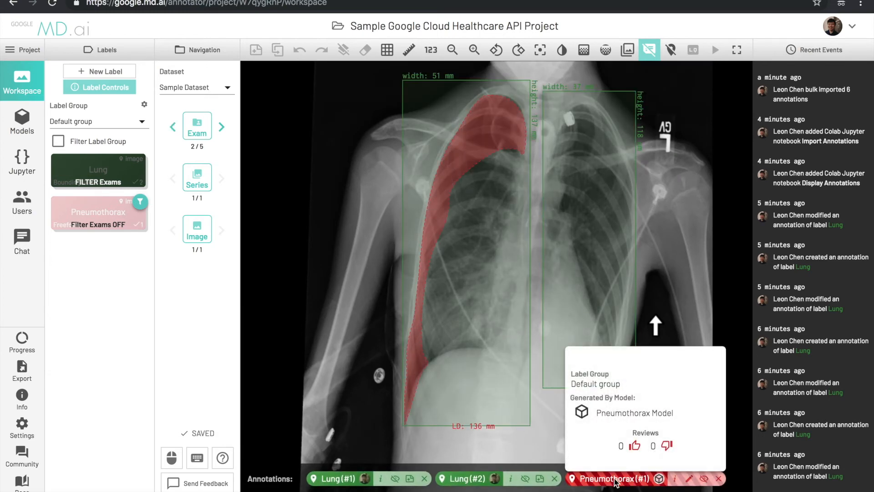
key(Right)
mouse_move(386, 486)
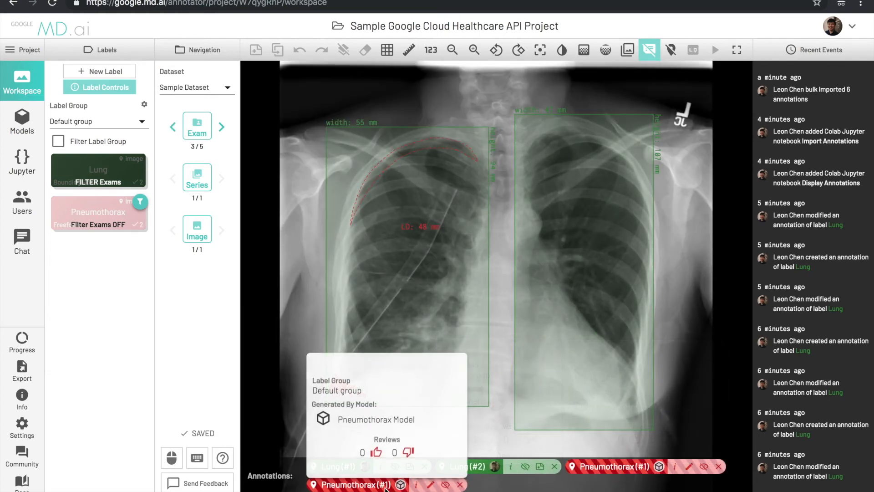
key(Right)
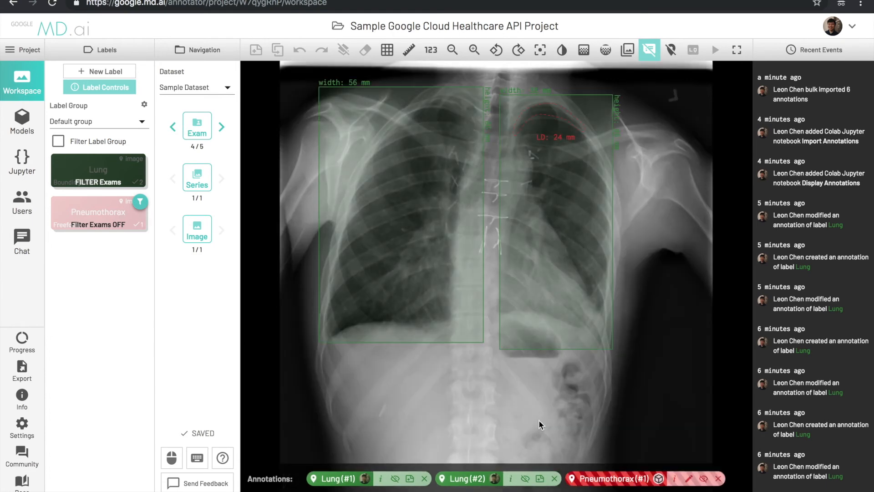
key(Right)
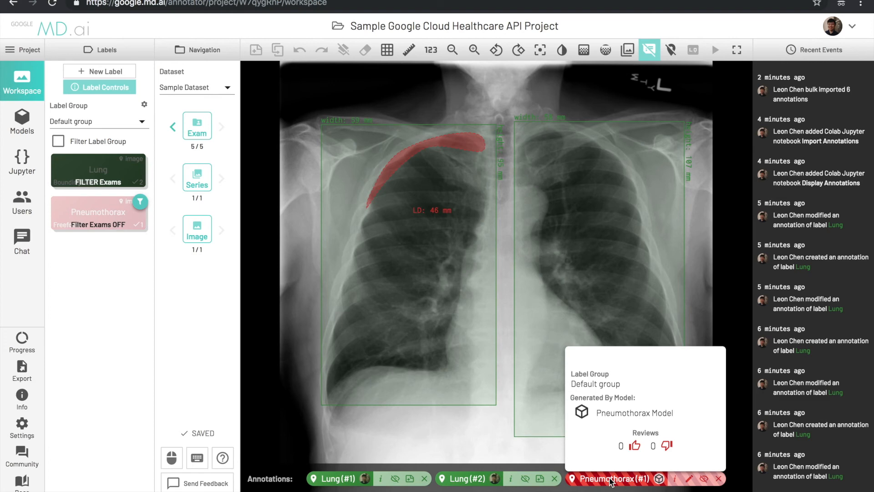
- Hide both Lung boxes on exam 5 and show the annotation progress panel
click(524, 478)
click(394, 479)
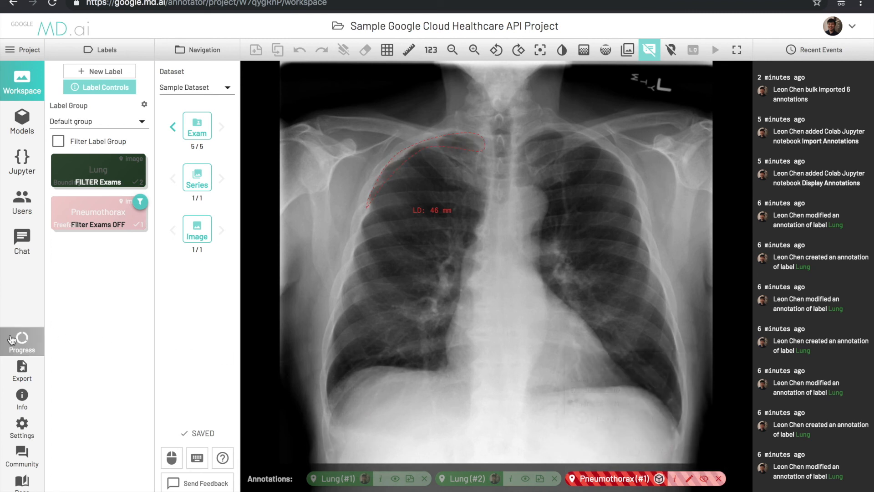
click(12, 339)
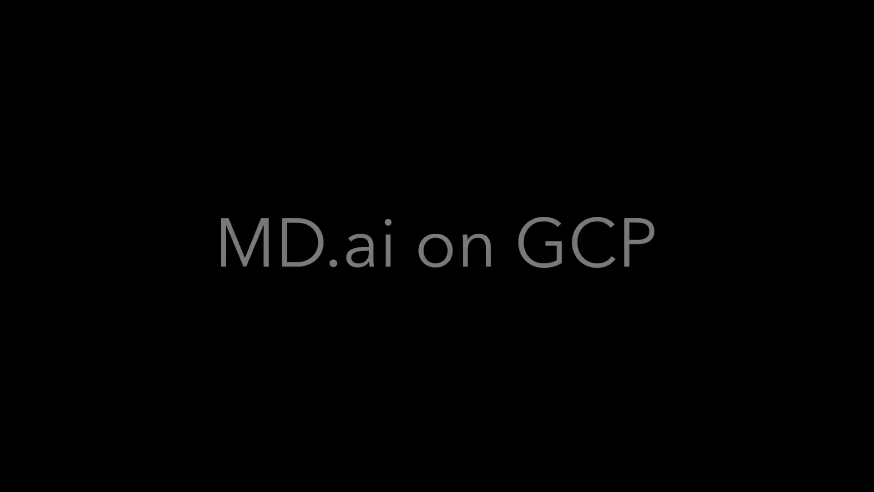